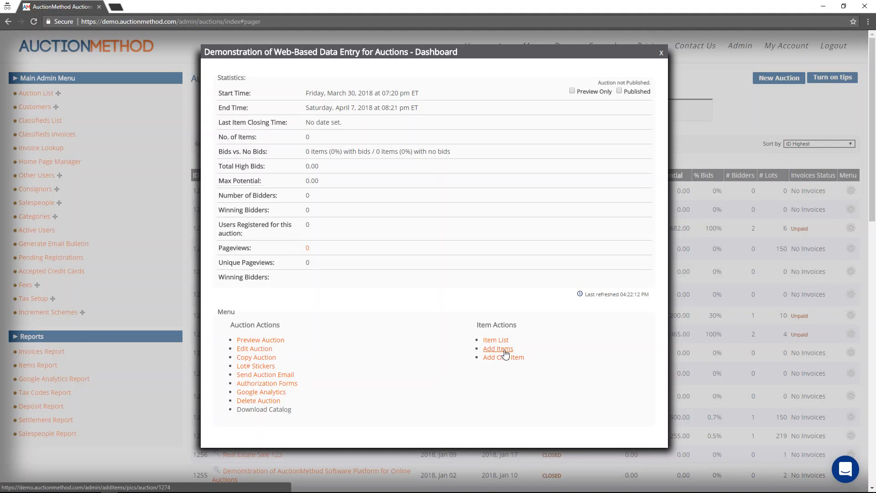
- Upload all pictures from the "images with lot numbers" folder to the auction through the Html Uploader for adding items
{"action": "left_click", "coordinate": [504, 350]}
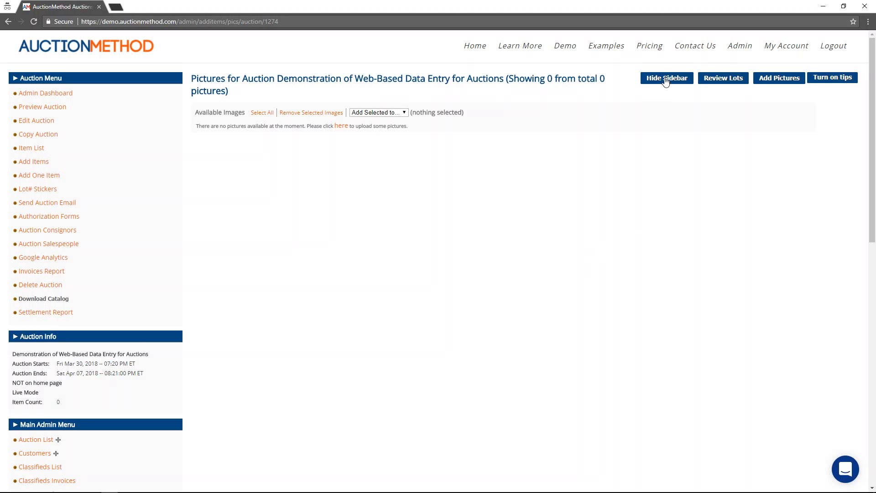
{"action": "left_click", "coordinate": [774, 83]}
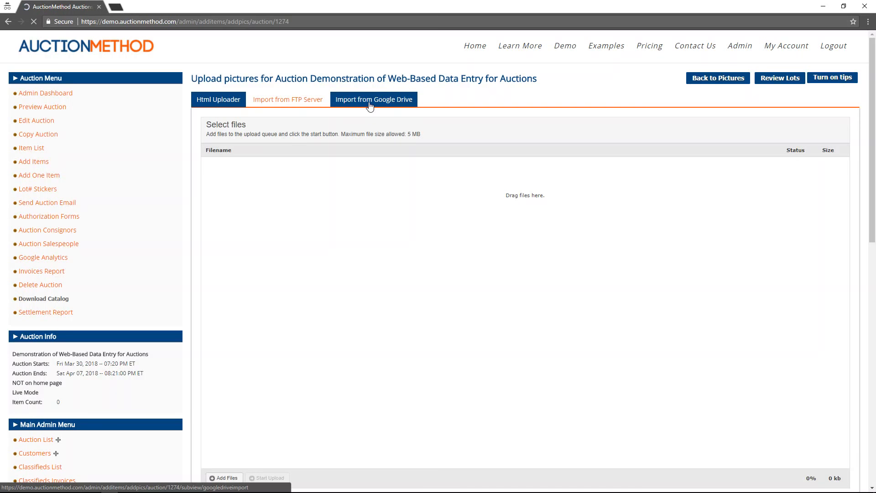
{"action": "scroll", "coordinate": [312, 284], "scroll_direction": "down", "scroll_amount": 1}
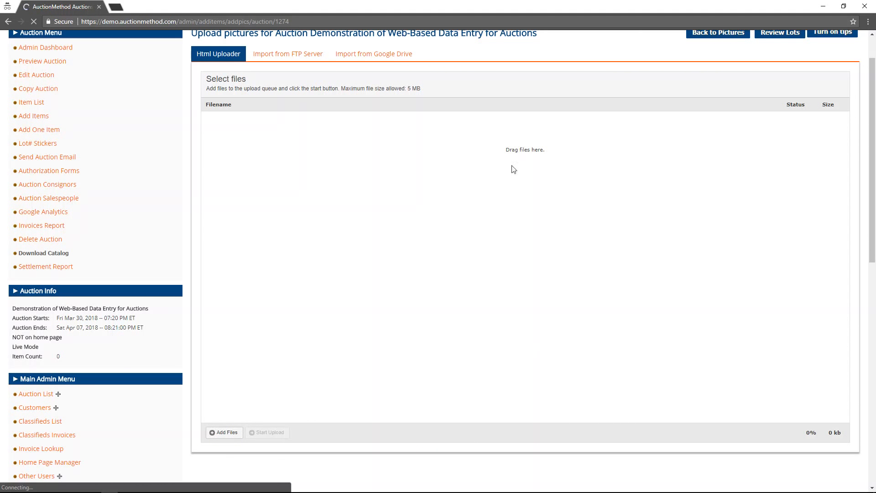
{"action": "left_click", "coordinate": [228, 434]}
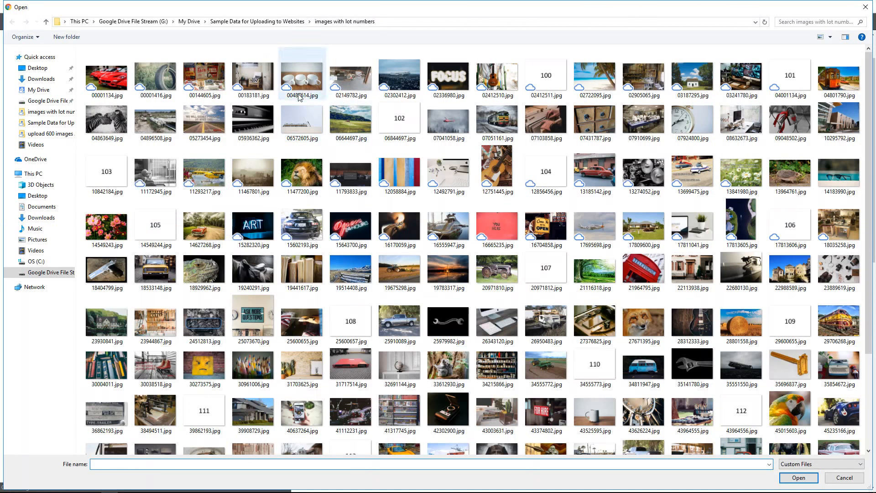
{"action": "left_click", "coordinate": [110, 78]}
{"action": "key", "text": "ctrl+a"}
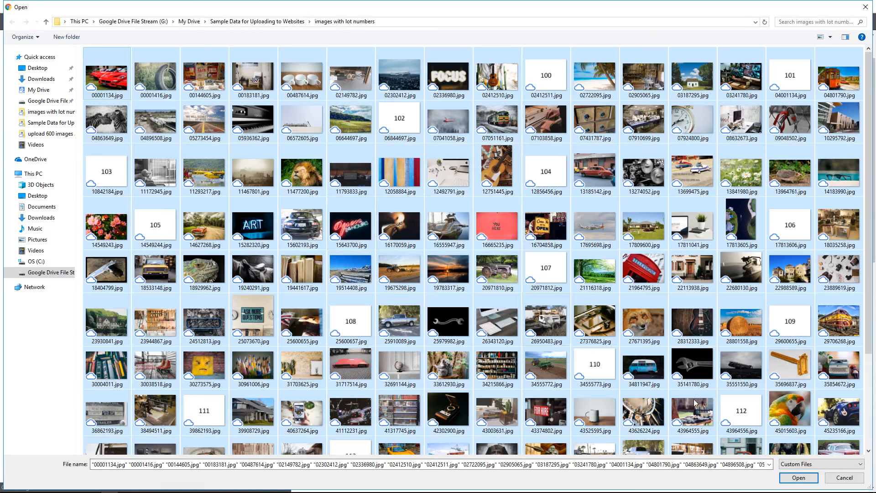
{"action": "left_click", "coordinate": [798, 478]}
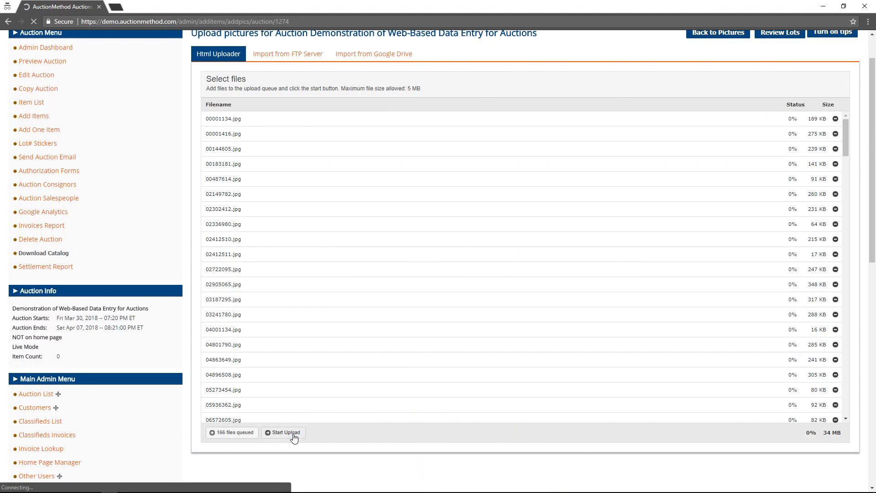
{"action": "left_click", "coordinate": [293, 433]}
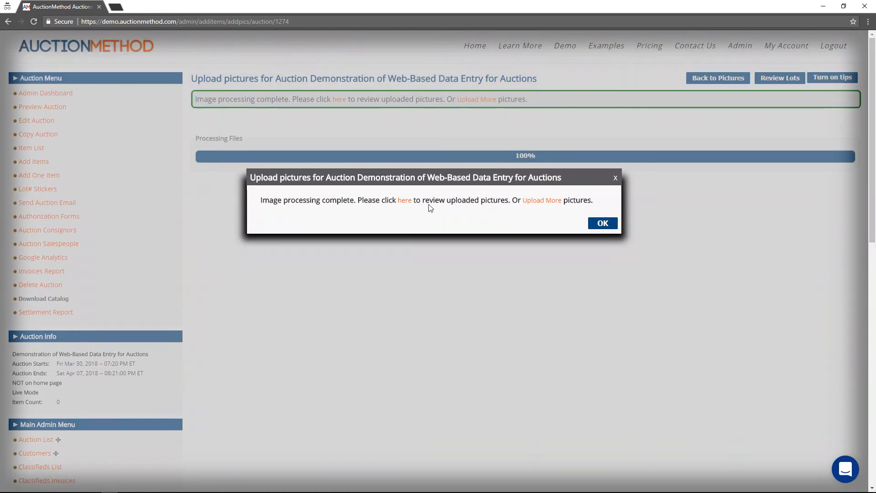
- Open the uploaded pictures for review and hide the sidebar to widen the image grid
{"action": "left_click", "coordinate": [408, 202]}
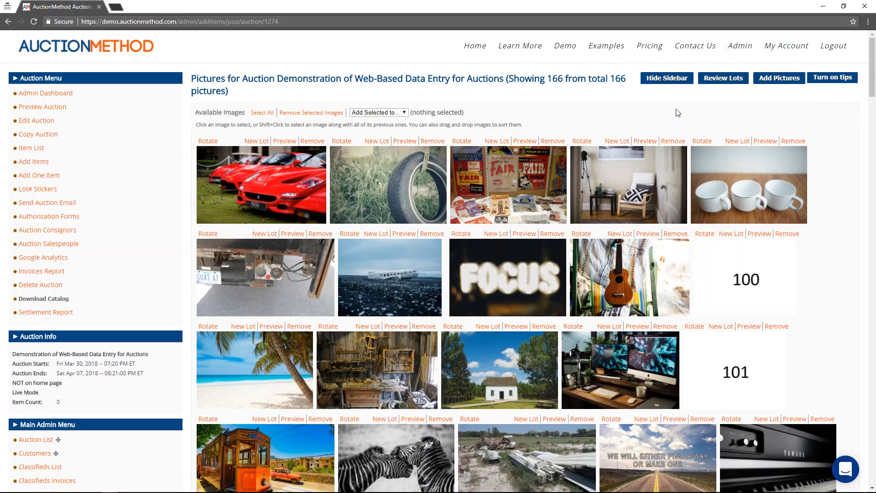
{"action": "left_click", "coordinate": [659, 78]}
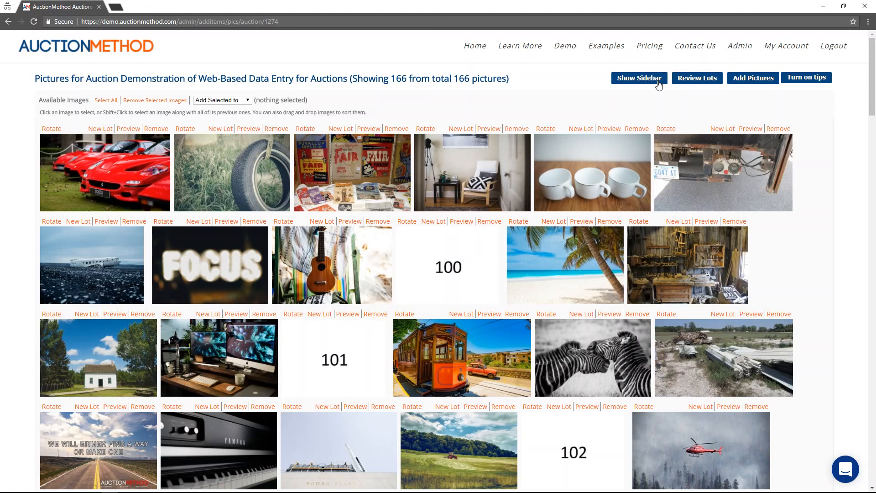
{"action": "left_click_drag", "start_coordinate": [874, 98], "coordinate": [875, 103]}
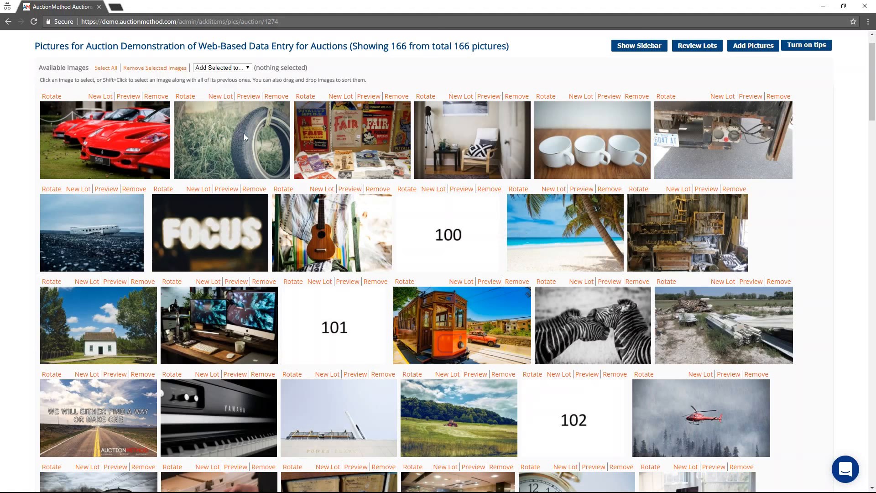
- Preview the tire swing picture at full size, and remove the picture at the end of the first row from the auction
{"action": "left_click", "coordinate": [249, 97]}
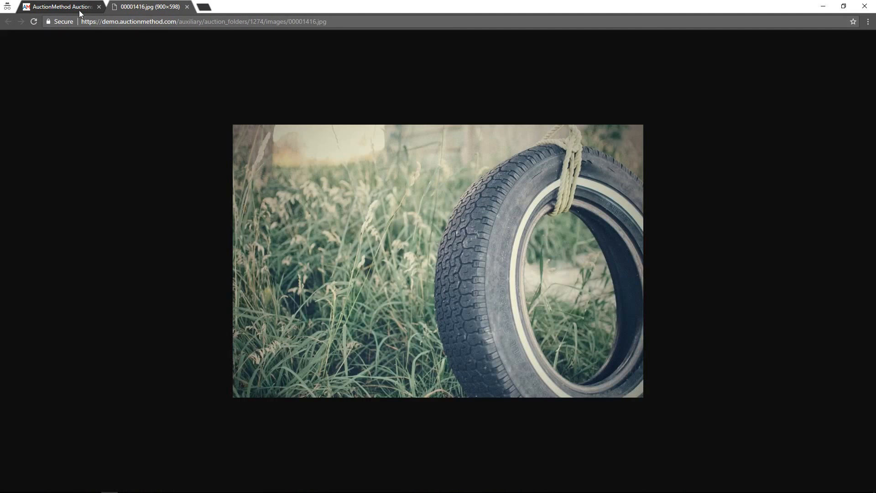
{"action": "left_click", "coordinate": [78, 9]}
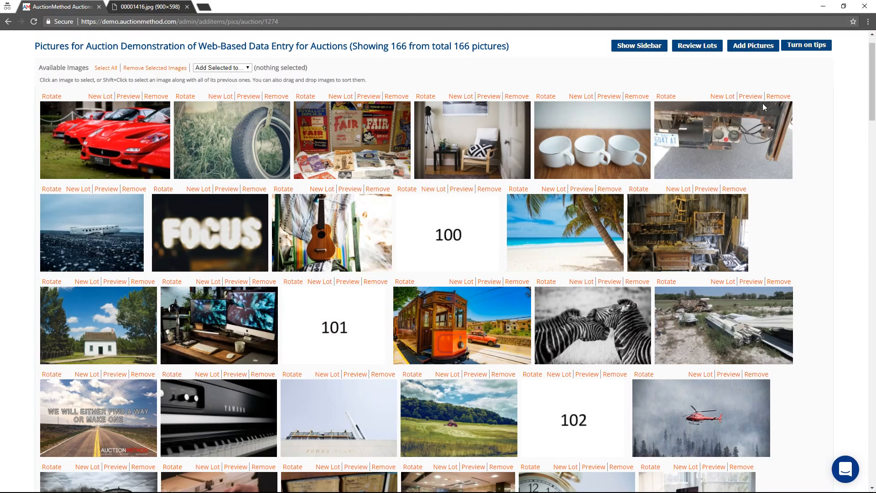
{"action": "left_click", "coordinate": [778, 96]}
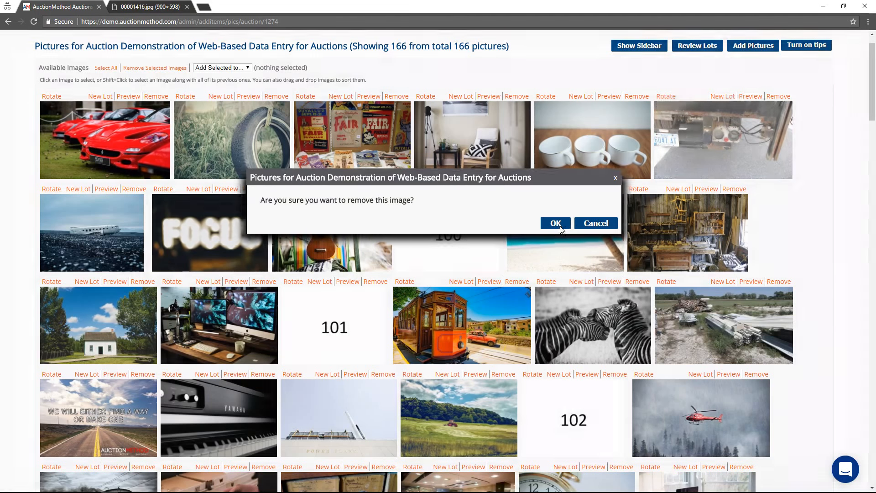
{"action": "left_click", "coordinate": [556, 223]}
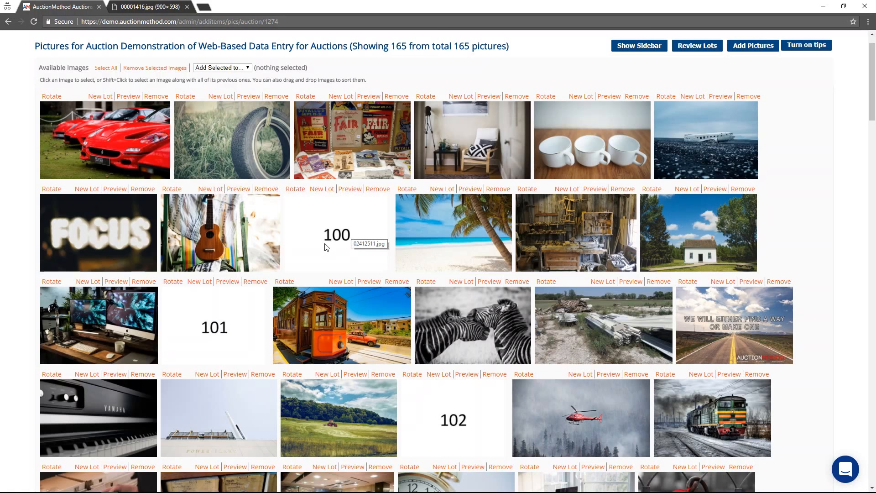
- Start a new lot from the picture showing number 100 and check its photos, enlarging the red cars and the fair posters
{"action": "left_click", "coordinate": [323, 189]}
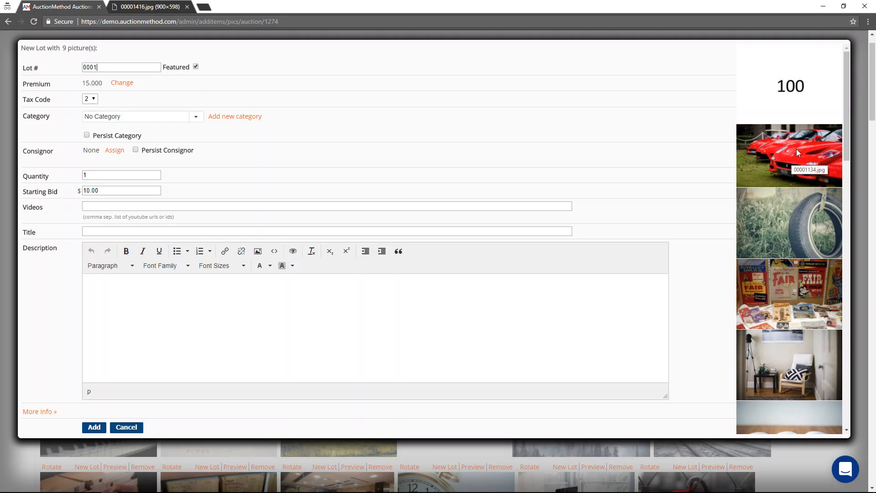
{"action": "left_click_drag", "start_coordinate": [850, 157], "coordinate": [848, 301]}
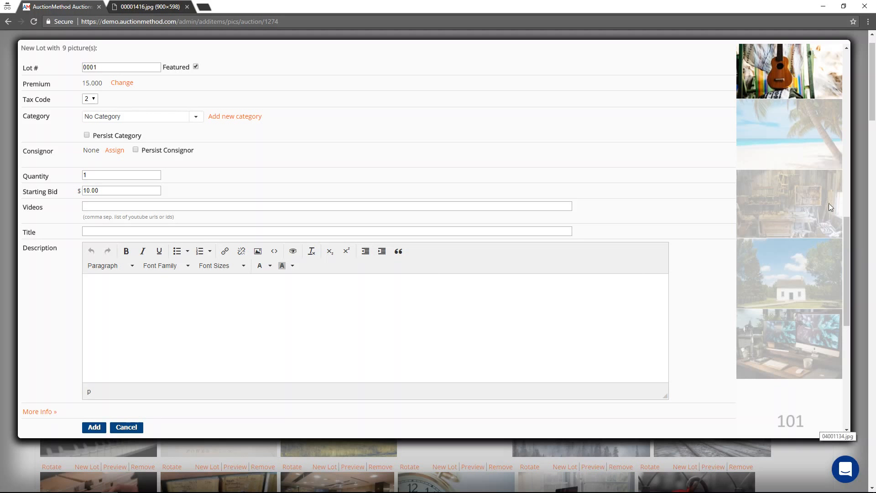
{"action": "left_click_drag", "start_coordinate": [846, 239], "coordinate": [845, 70]}
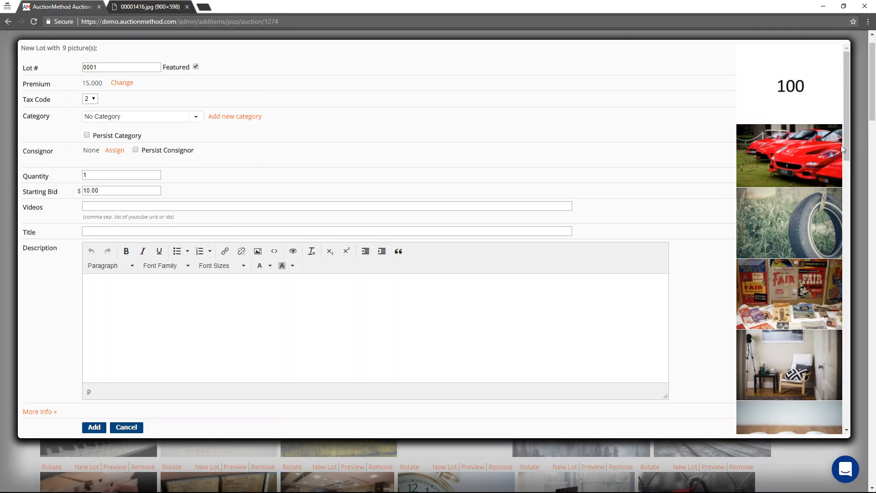
{"action": "left_click", "coordinate": [795, 164]}
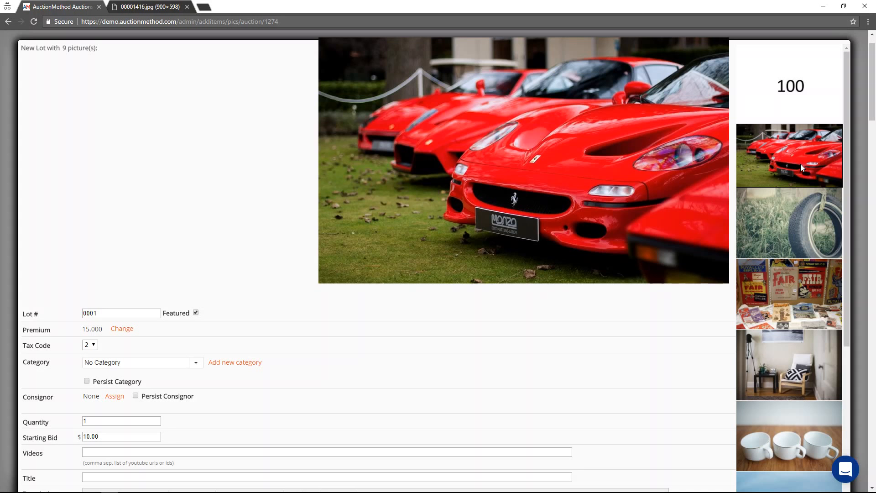
{"action": "left_click", "coordinate": [800, 164]}
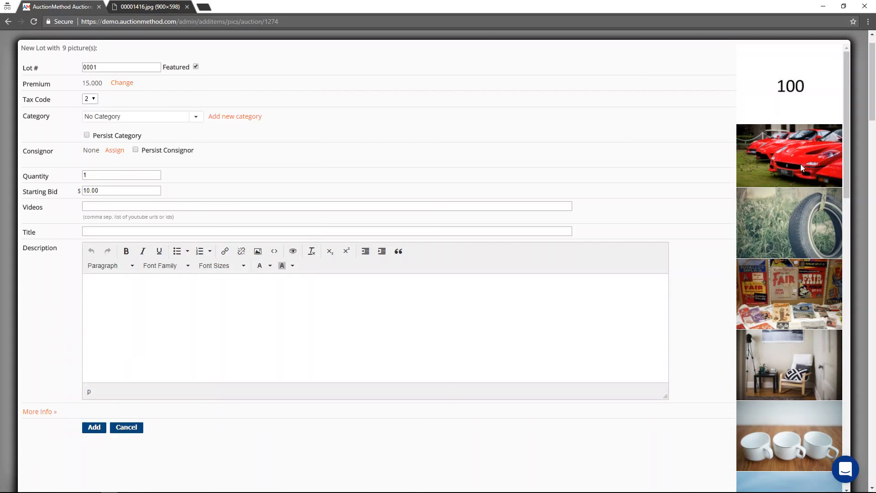
{"action": "left_click", "coordinate": [809, 294]}
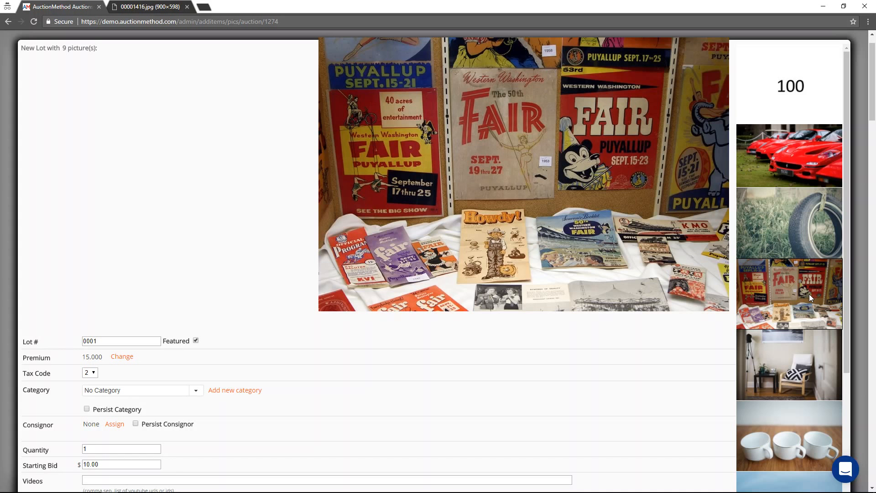
{"action": "left_click", "coordinate": [809, 294]}
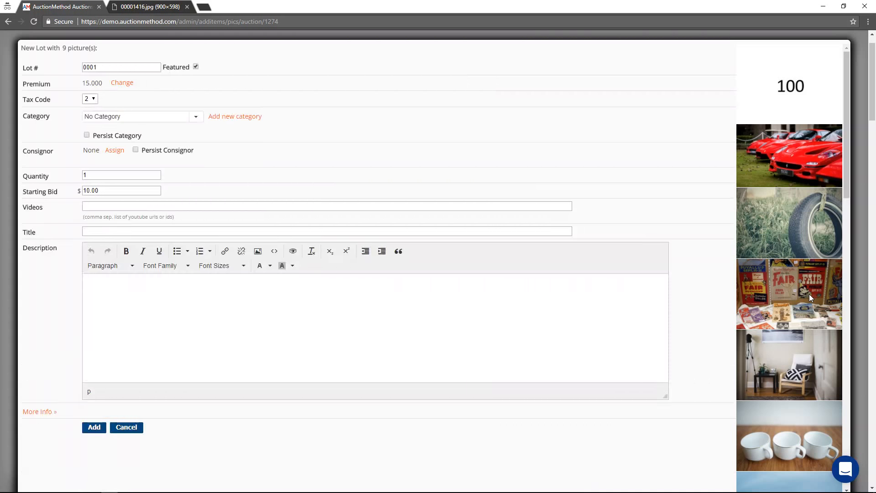
- Set the new lot's number to 100 and its category to Art, Antiques & Collectibles
{"action": "double_click", "coordinate": [82, 66]}
{"action": "type", "text": "100"}
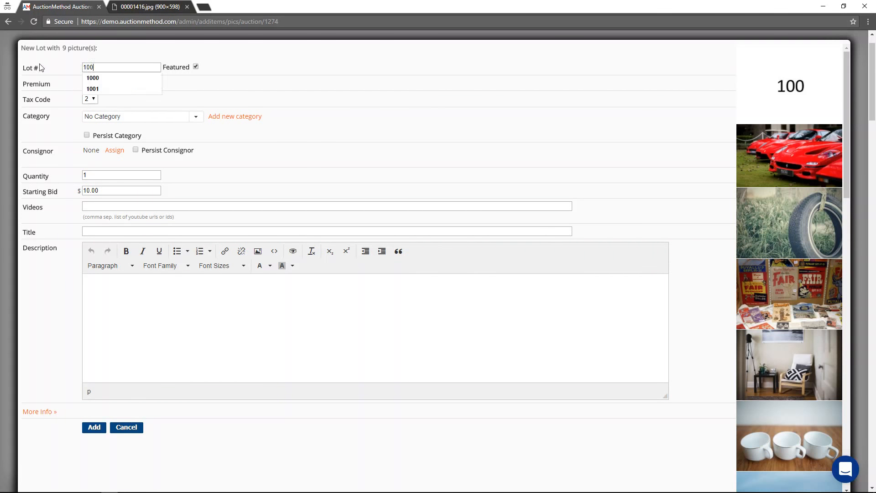
{"action": "left_click", "coordinate": [42, 68]}
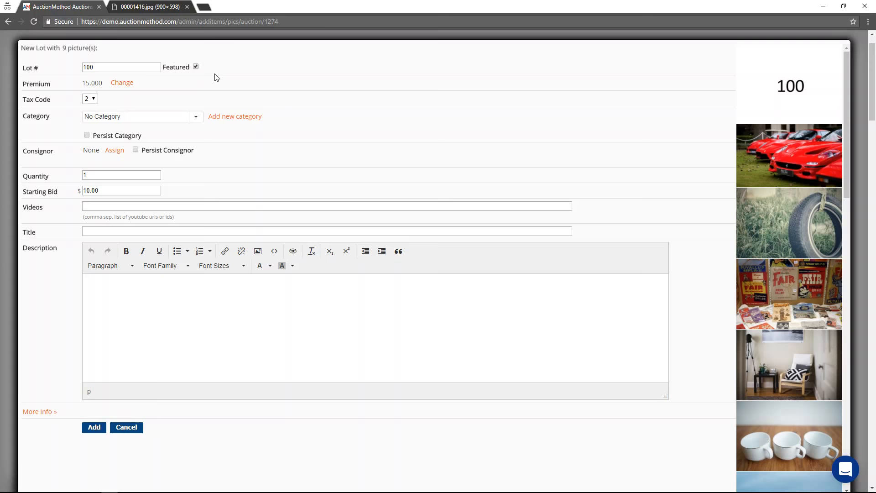
{"action": "left_click", "coordinate": [196, 67]}
{"action": "left_click", "coordinate": [195, 67]}
{"action": "left_click", "coordinate": [197, 118]}
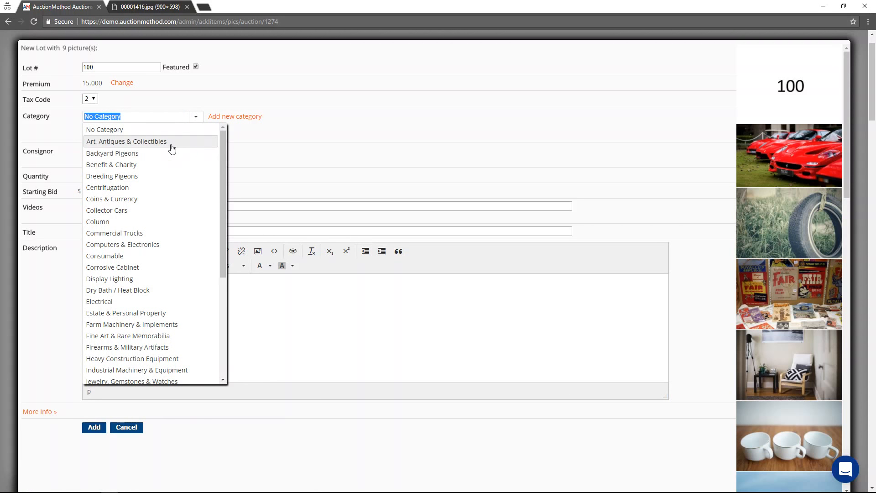
{"action": "left_click", "coordinate": [172, 143]}
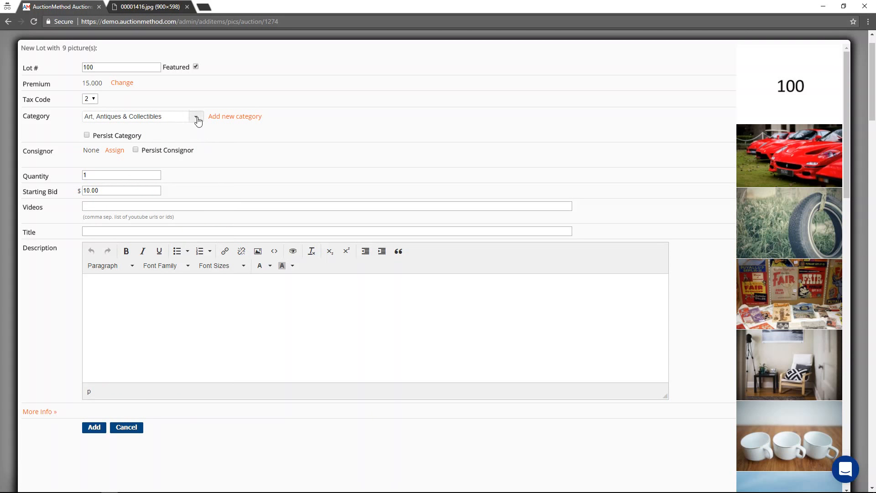
{"action": "left_click", "coordinate": [235, 116]}
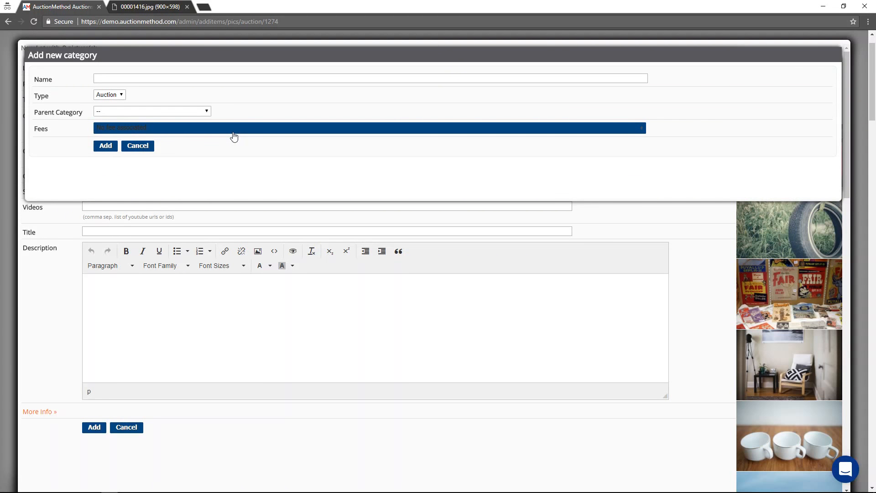
{"action": "left_click", "coordinate": [131, 79]}
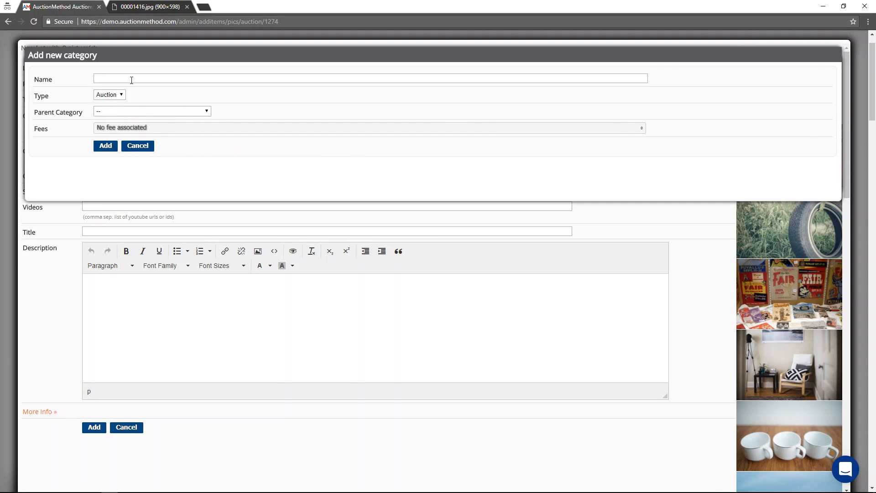
{"action": "left_click", "coordinate": [132, 79]}
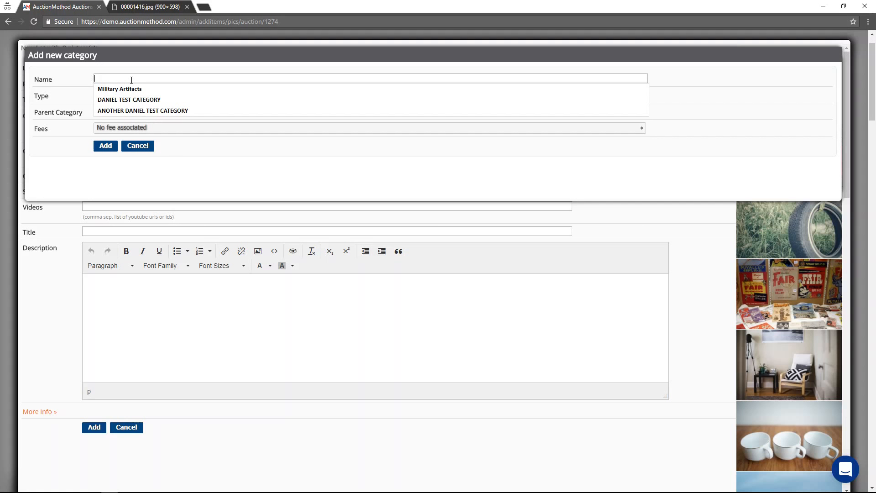
{"action": "type", "text": "New Categ"}
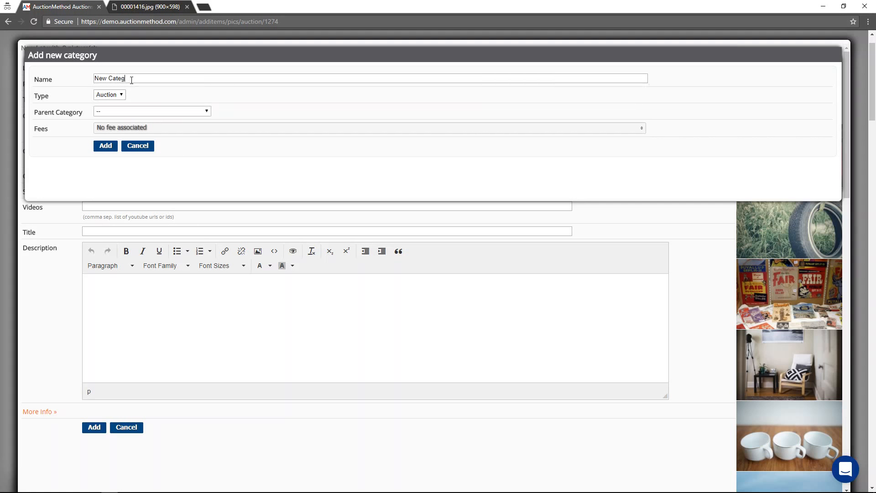
{"action": "type", "text": "ory"}
{"action": "left_click", "coordinate": [105, 95]}
{"action": "left_click", "coordinate": [115, 112]}
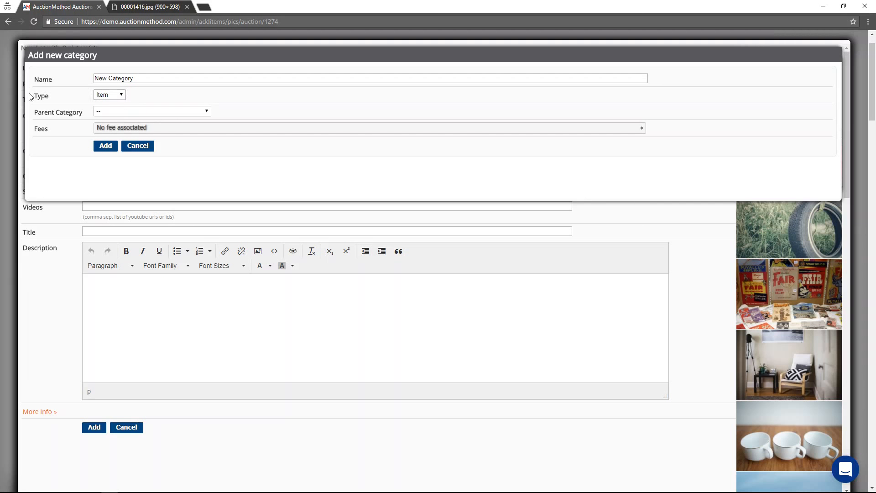
{"action": "left_click", "coordinate": [207, 112]}
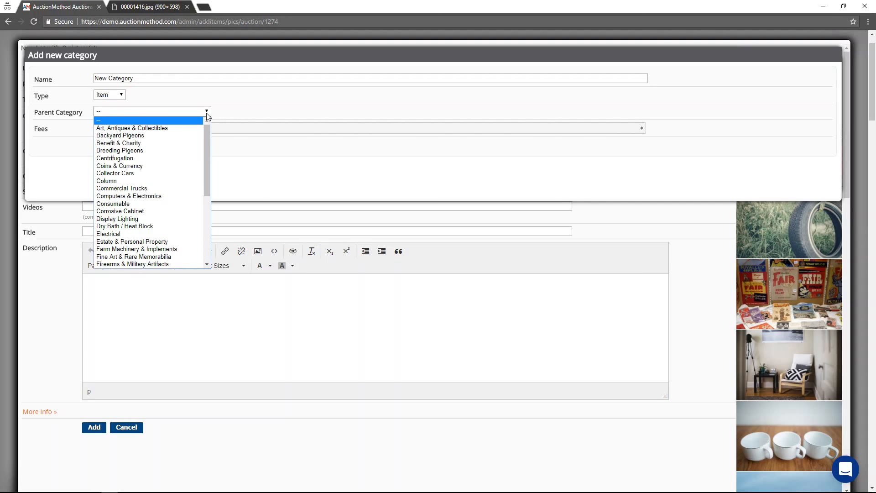
{"action": "left_click", "coordinate": [174, 223]}
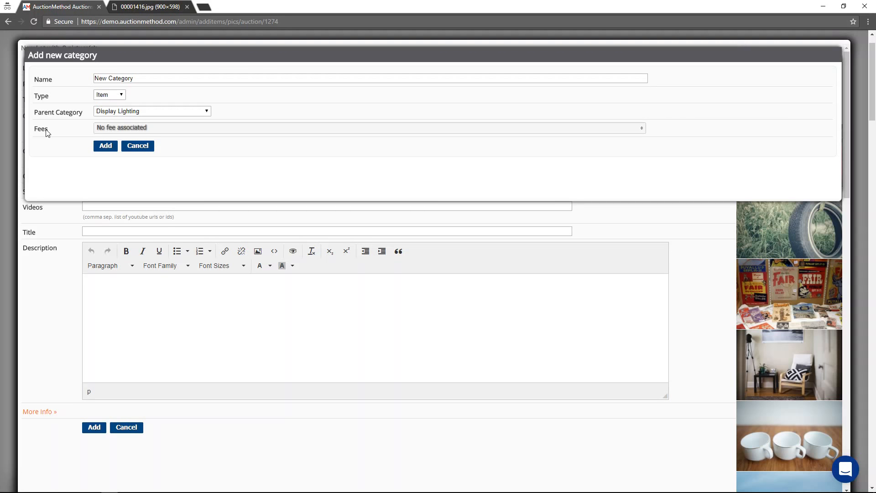
{"action": "left_click", "coordinate": [109, 128]}
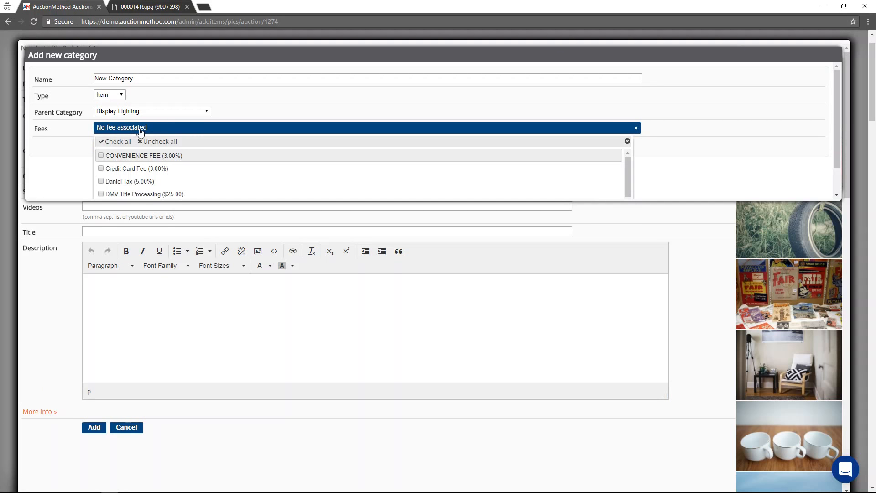
{"action": "left_click", "coordinate": [100, 182]}
{"action": "left_click", "coordinate": [49, 176]}
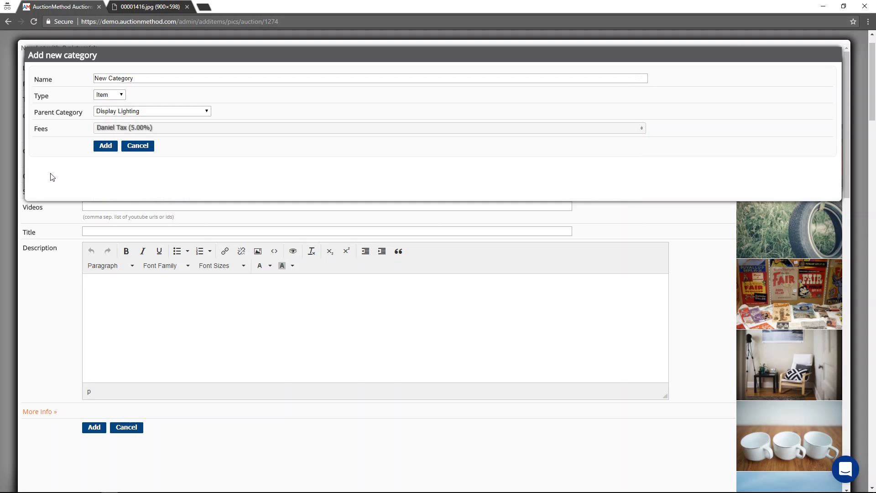
{"action": "left_click", "coordinate": [138, 149]}
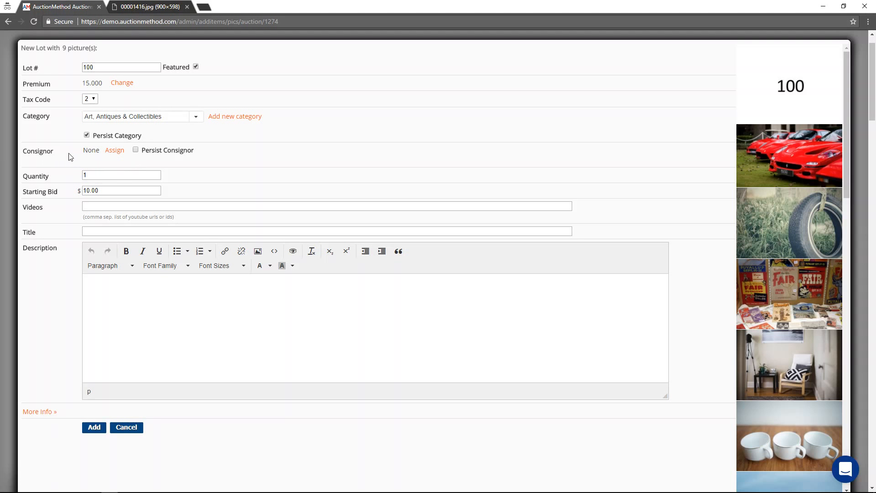
- Search for consignors by last name and assign the one from Acme Auctions to lot 100
{"action": "left_click", "coordinate": [115, 150]}
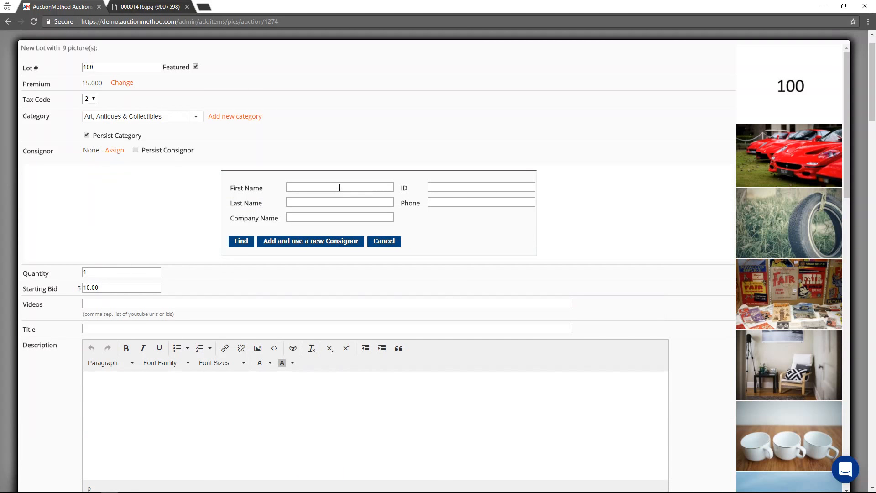
{"action": "left_click", "coordinate": [337, 203]}
{"action": "type", "text": "west"}
{"action": "left_click", "coordinate": [242, 246]}
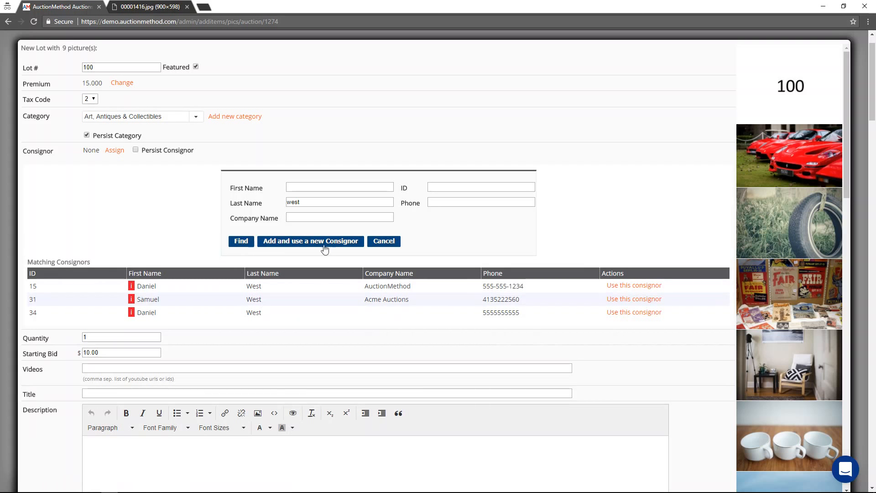
{"action": "left_click", "coordinate": [644, 300]}
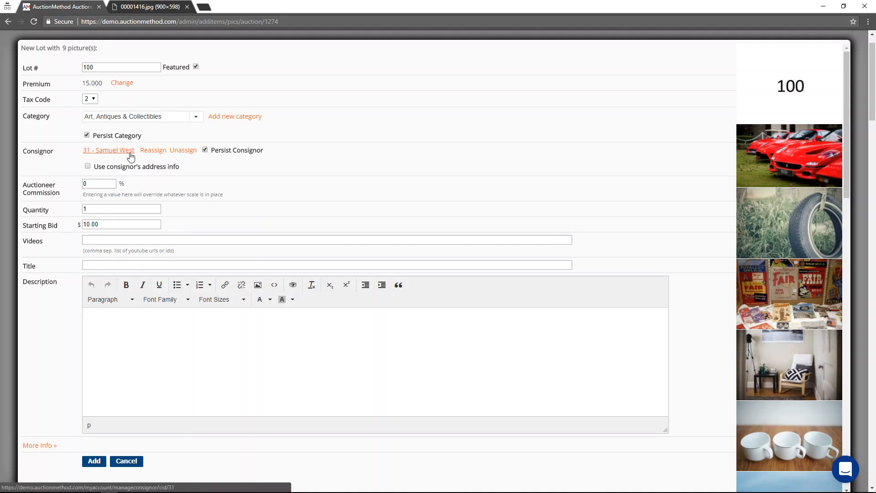
- Unassign the consignor from lot 100, search the last name again, and reassign the same Acme Auctions consignor
{"action": "left_click", "coordinate": [183, 150]}
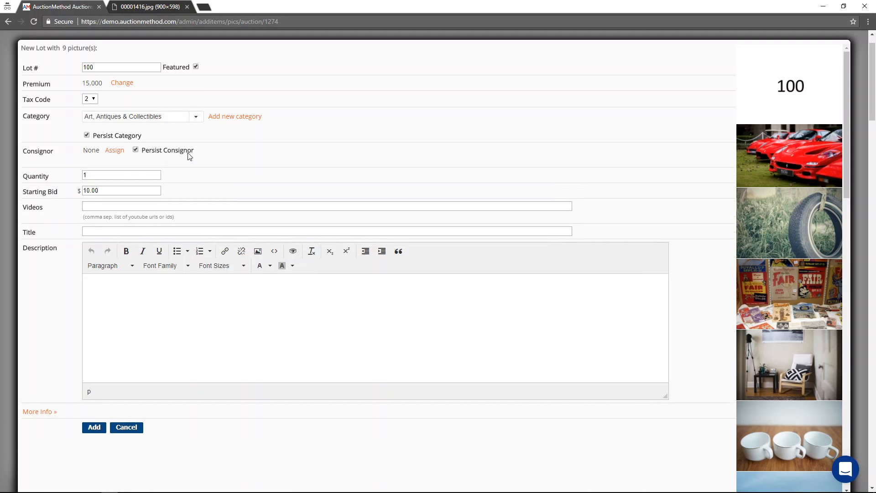
{"action": "left_click", "coordinate": [115, 151]}
{"action": "left_click", "coordinate": [309, 202]}
{"action": "type", "text": "west"}
{"action": "left_click", "coordinate": [242, 241]}
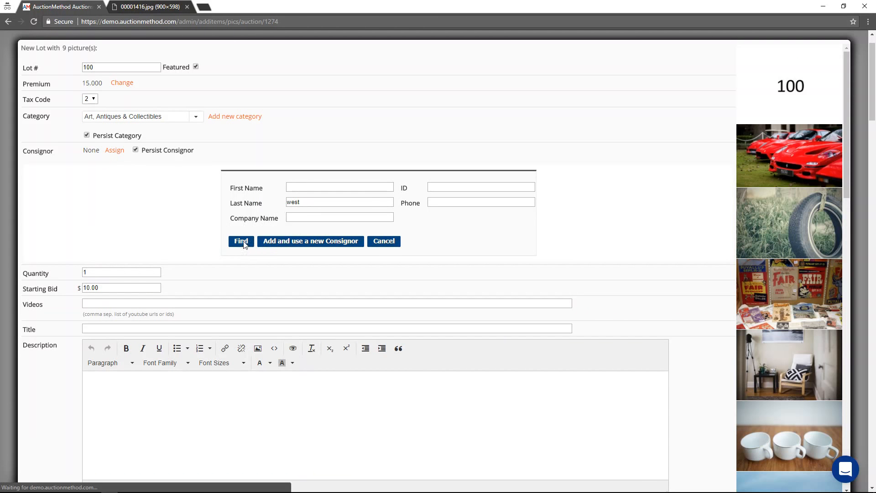
{"action": "left_click", "coordinate": [655, 299]}
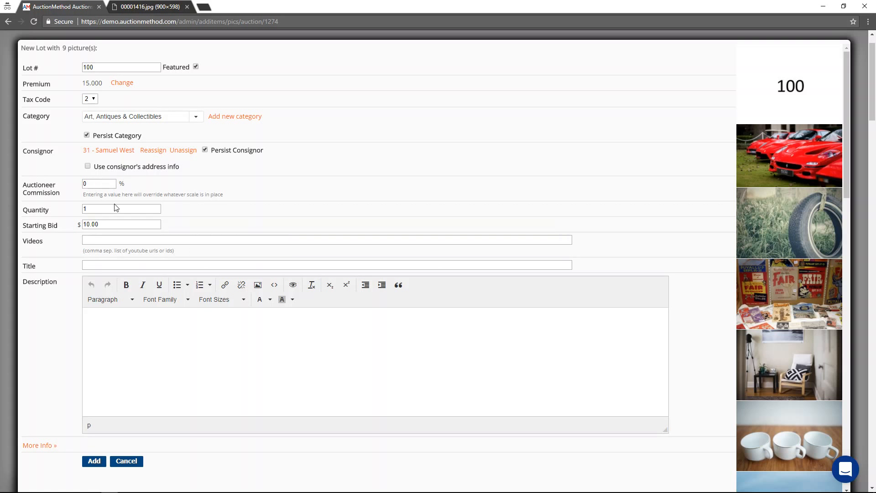
{"action": "scroll", "coordinate": [116, 208], "scroll_direction": "down", "scroll_amount": 1}
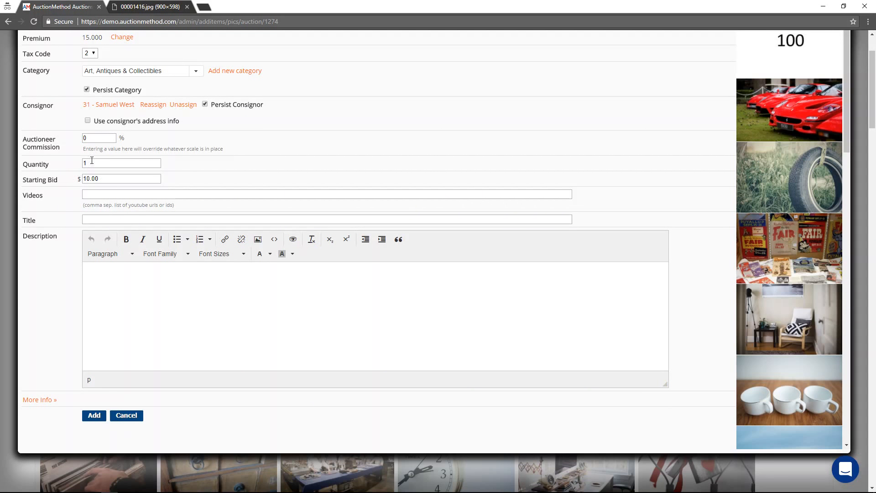
{"action": "left_click", "coordinate": [142, 166]}
{"action": "type", "text": "0"}
{"action": "key", "text": "BackSpace"}
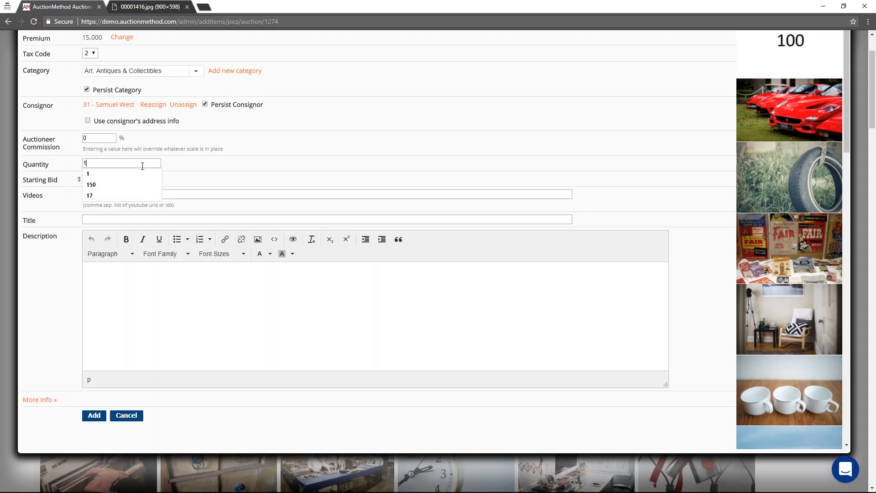
{"action": "left_click", "coordinate": [214, 179]}
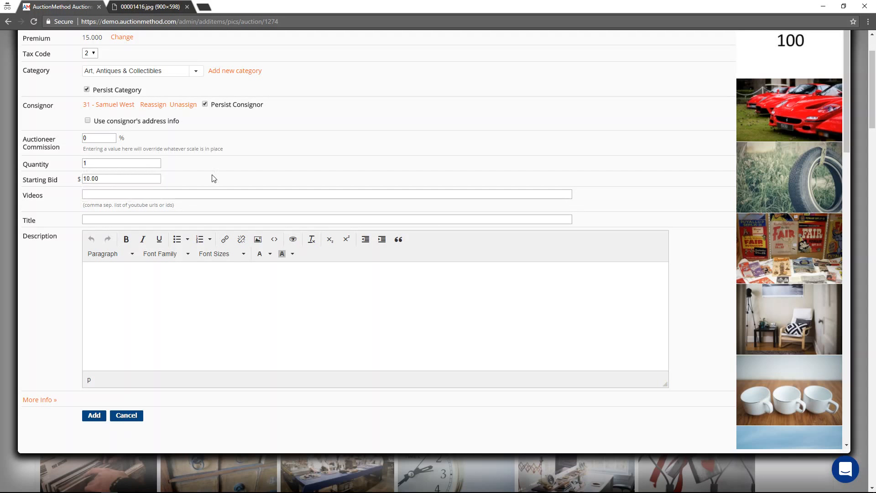
- Set the lot's starting bid to 5.00 and its title to "2017 Ferrari Convertible"
{"action": "double_click", "coordinate": [89, 178]}
{"action": "type", "text": "5"}
{"action": "left_click", "coordinate": [186, 220]}
{"action": "type", "text": "2017 Ferrari COn"}
{"action": "key", "text": "BackSpace"}
{"action": "key", "text": "BackSpace"}
{"action": "type", "text": "onverta"}
{"action": "key", "text": "BackSpace"}
{"action": "type", "text": "ible"}
{"action": "key", "text": "Tab"}
- Start the description with a bulleted list reading "This is bullet point one", "This is two", "so on" and "and so forth"
{"action": "left_click", "coordinate": [177, 245]}
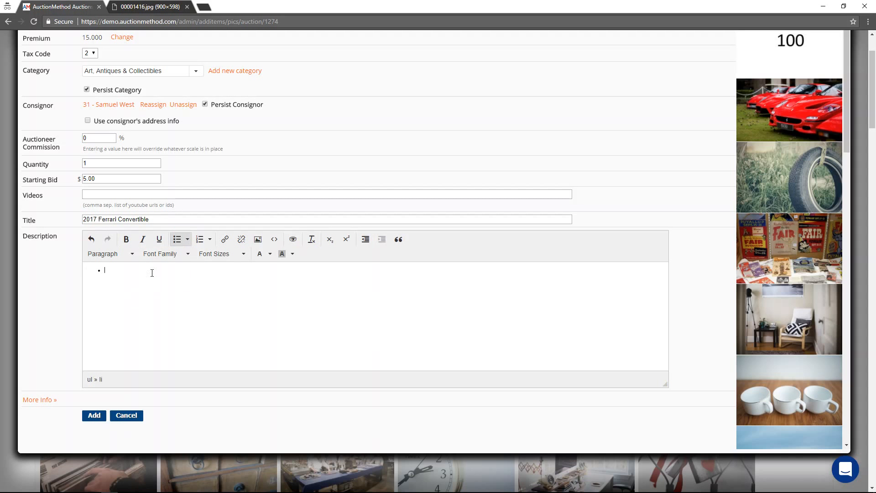
{"action": "type", "text": "This is bullet point one"}
{"action": "key", "text": "Return"}
{"action": "type", "text": "This is two"}
{"action": "key", "text": "Return"}
{"action": "type", "text": "so on"}
{"action": "key", "text": "Return"}
{"action": "type", "text": "and so forth"}
{"action": "key", "text": "Return"}
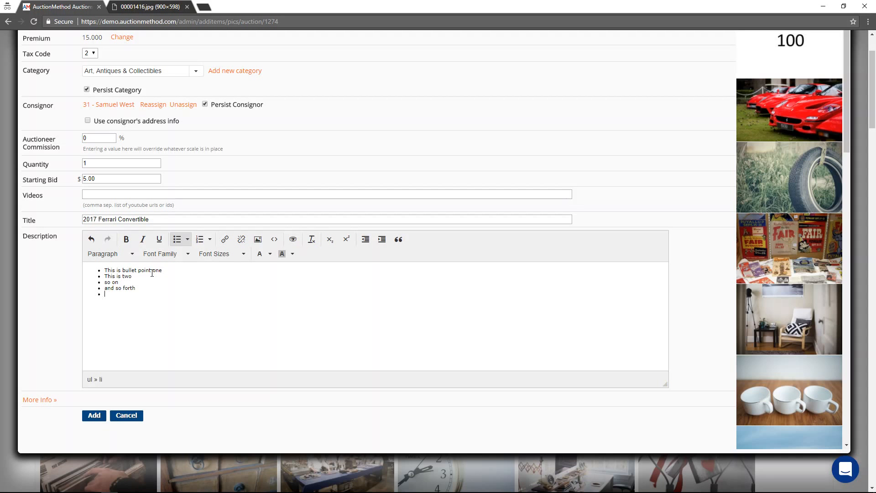
{"action": "key", "text": "Return"}
{"action": "type", "text": "Hyperlinkg"}
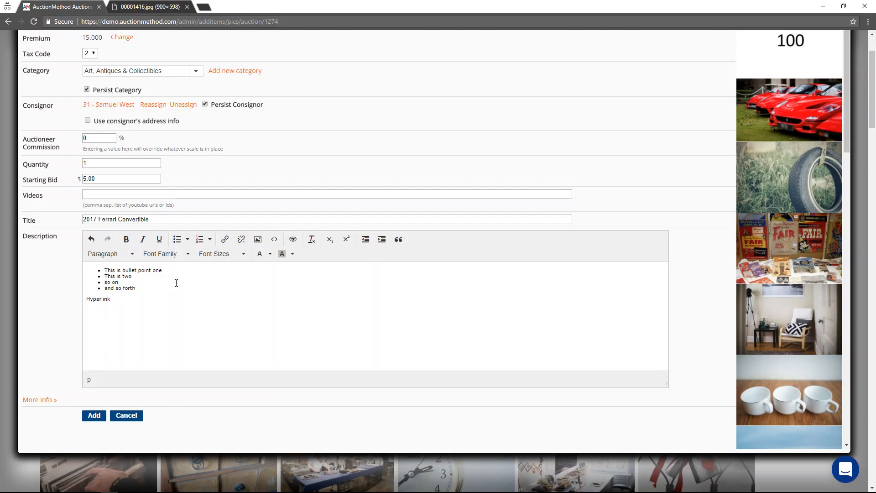
{"action": "left_click_drag", "start_coordinate": [111, 299], "coordinate": [85, 301]}
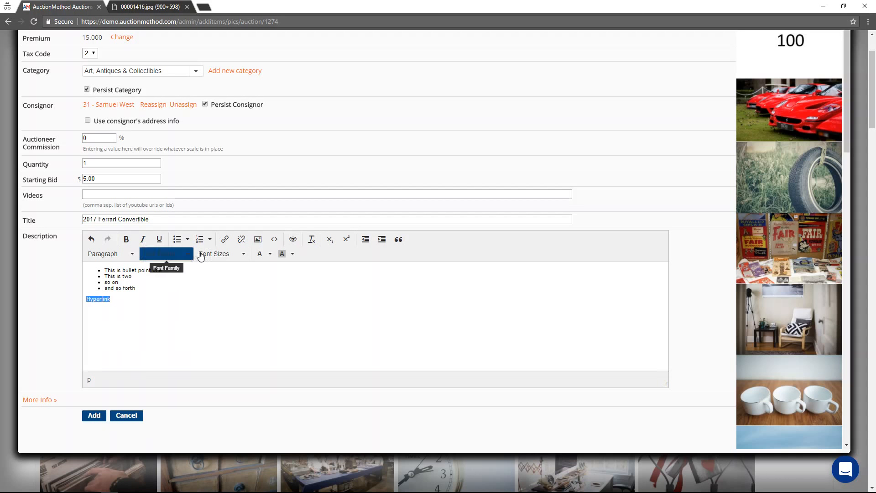
{"action": "left_click", "coordinate": [225, 239]}
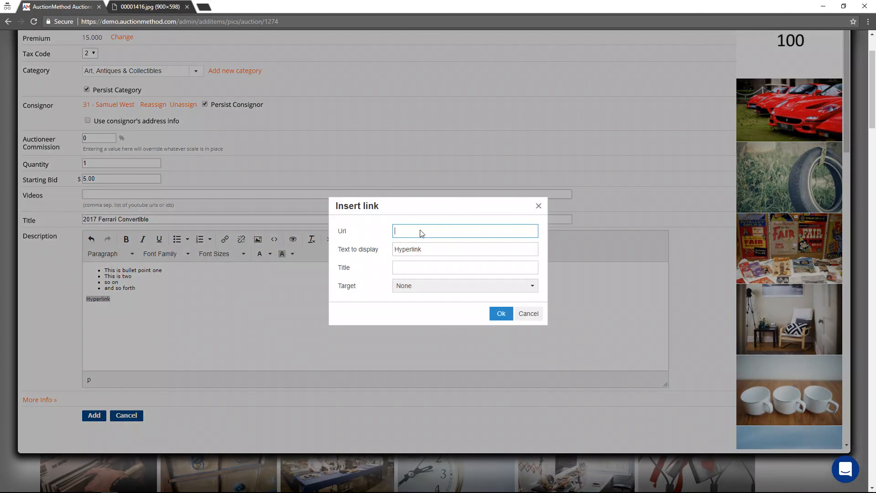
{"action": "type", "text": "http://www.auctionmethod.com"}
{"action": "scroll", "coordinate": [697, 373], "scroll_direction": "up", "scroll_amount": 2}
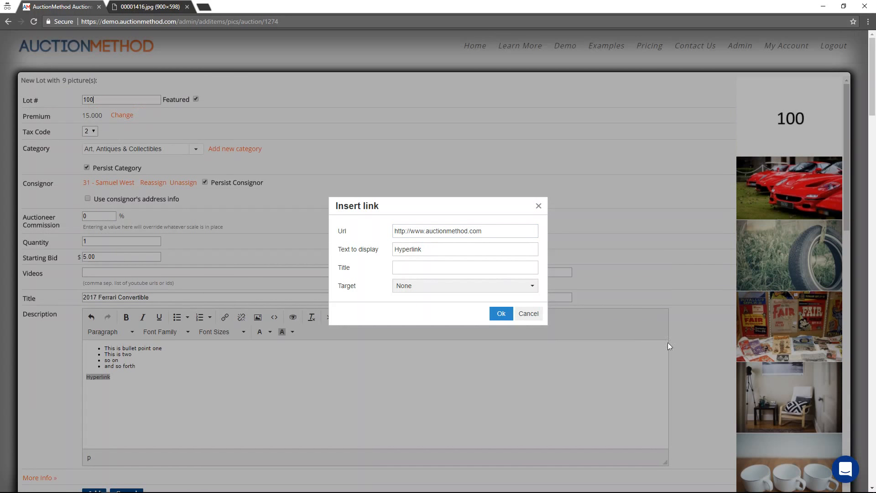
{"action": "left_click", "coordinate": [399, 270]}
{"action": "left_click", "coordinate": [413, 287]}
{"action": "left_click", "coordinate": [432, 313]}
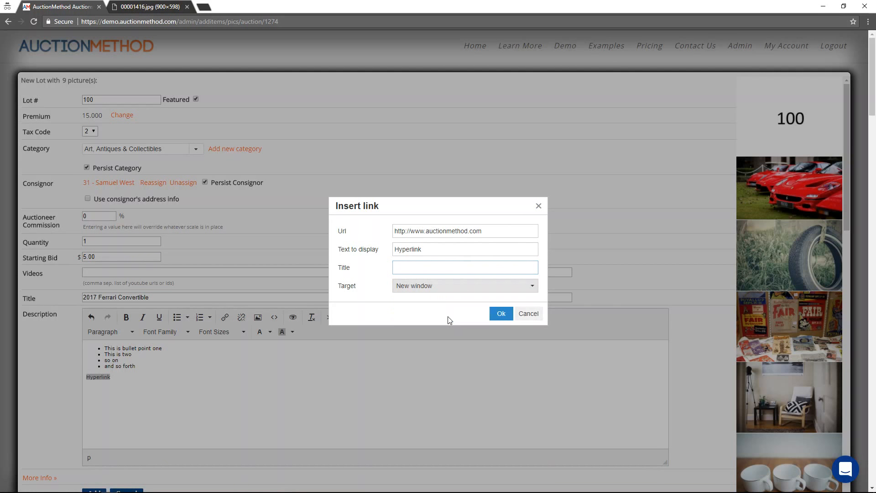
{"action": "left_click", "coordinate": [501, 314]}
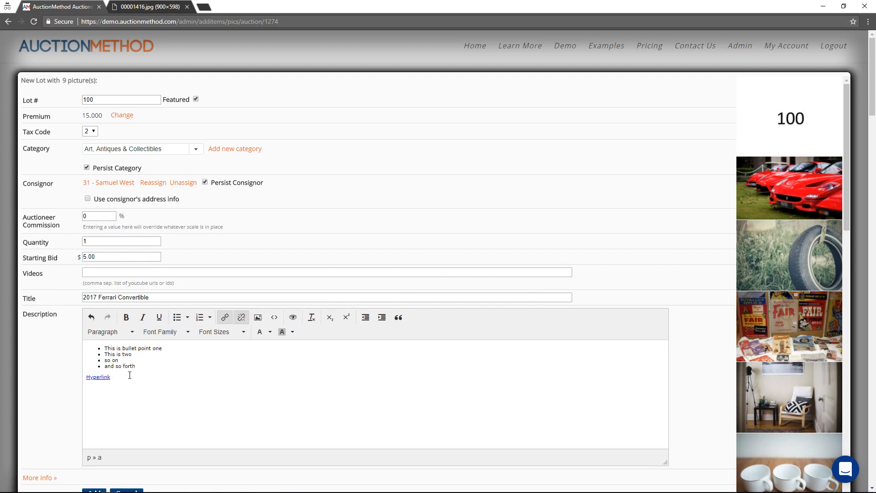
- Add the word "Font" on a new line below the link and format it in Book Antiqua at 36pt
{"action": "key", "text": "Return"}
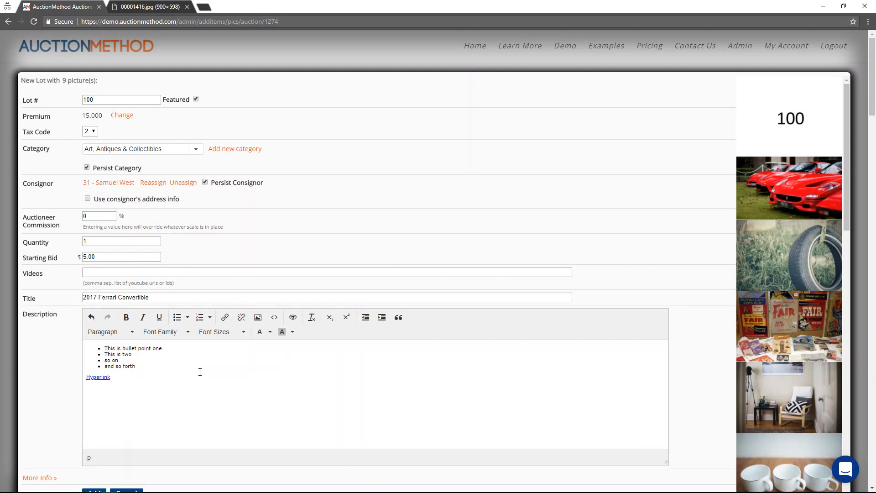
{"action": "left_click", "coordinate": [142, 318]}
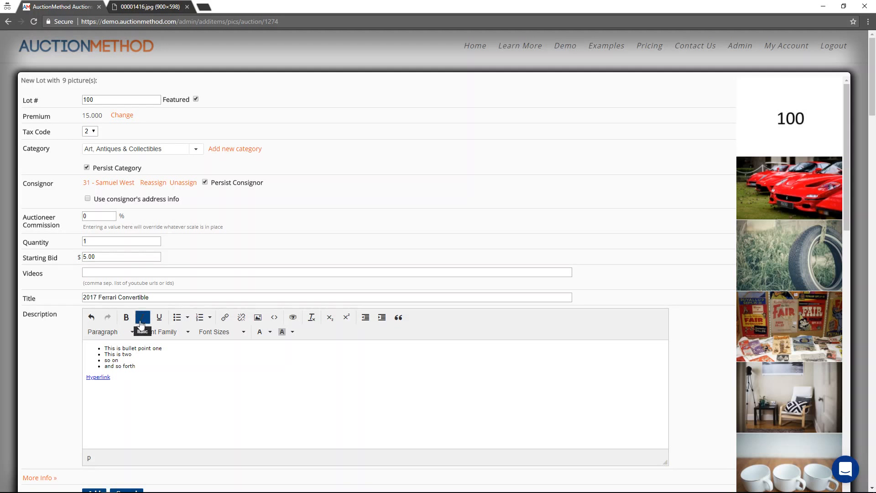
{"action": "type", "text": "F"}
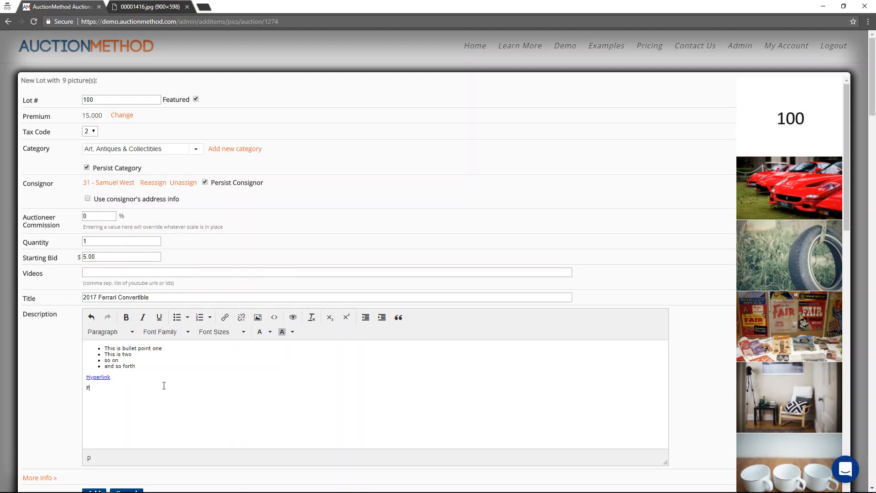
{"action": "type", "text": "ont"}
{"action": "left_click_drag", "start_coordinate": [114, 388], "coordinate": [83, 388]}
{"action": "left_click", "coordinate": [174, 389]}
{"action": "left_click", "coordinate": [231, 332]}
{"action": "left_click", "coordinate": [228, 422]}
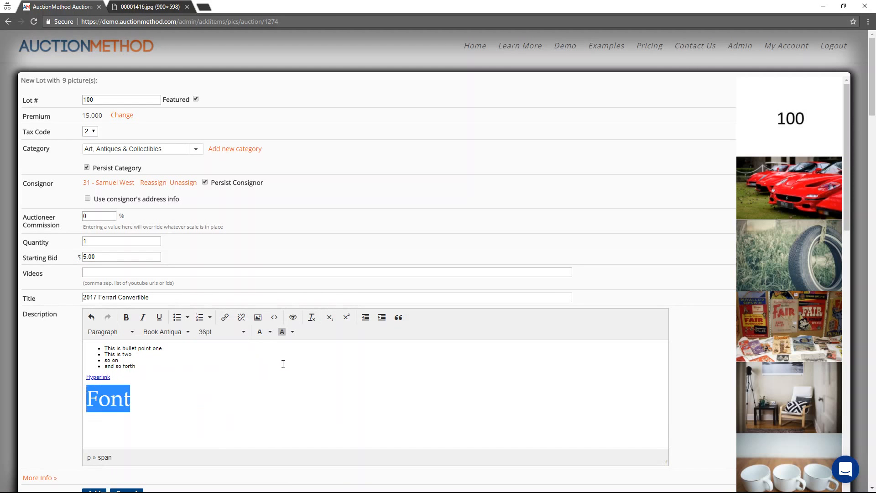
{"action": "scroll", "coordinate": [283, 363], "scroll_direction": "down", "scroll_amount": 3}
{"action": "left_click", "coordinate": [191, 326]}
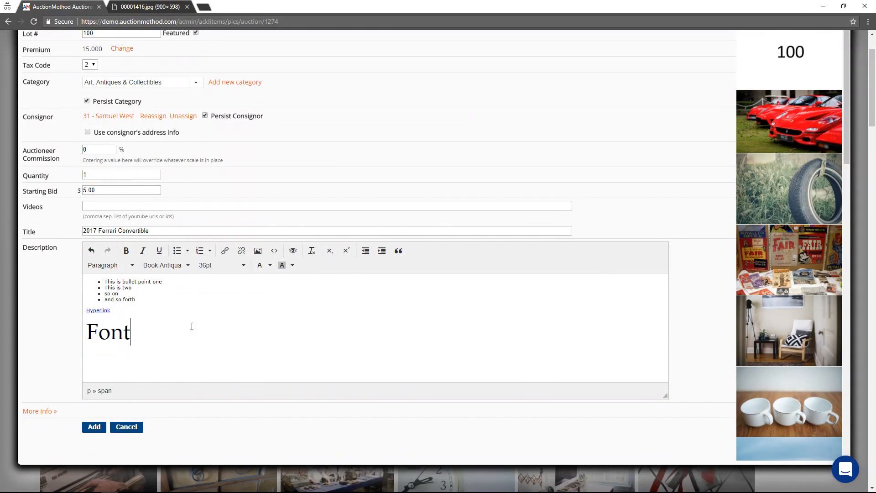
- View the description's HTML source code and close it without making changes
{"action": "scroll", "coordinate": [192, 326], "scroll_direction": "down", "scroll_amount": 1}
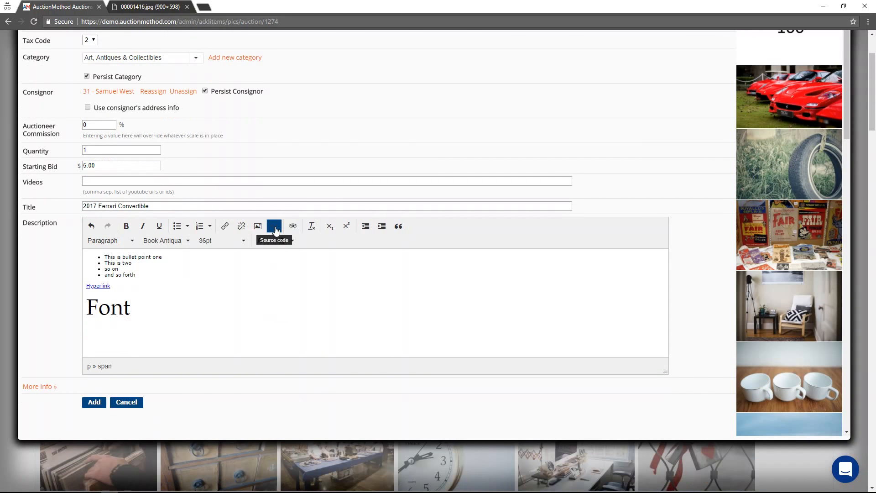
{"action": "left_click", "coordinate": [275, 228]}
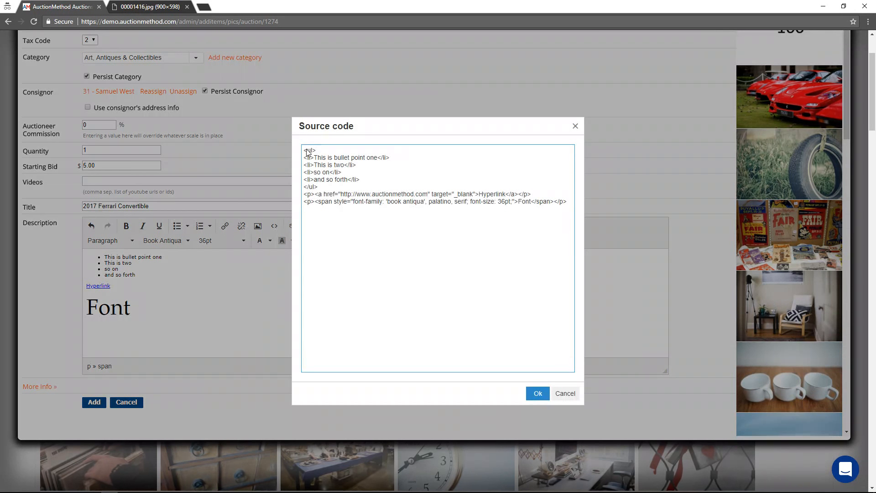
{"action": "left_click", "coordinate": [565, 393]}
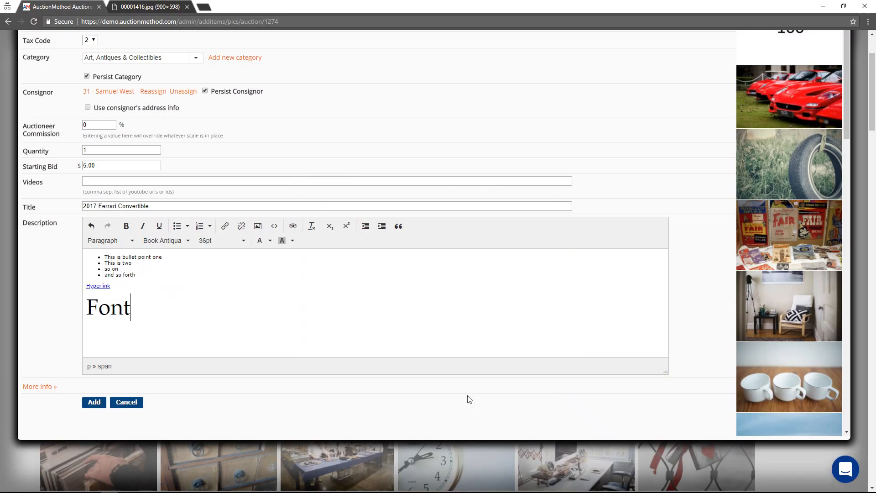
- Show the lot's additional fields, leave them as they are, and add lot 100 to the auction
{"action": "left_click", "coordinate": [38, 387]}
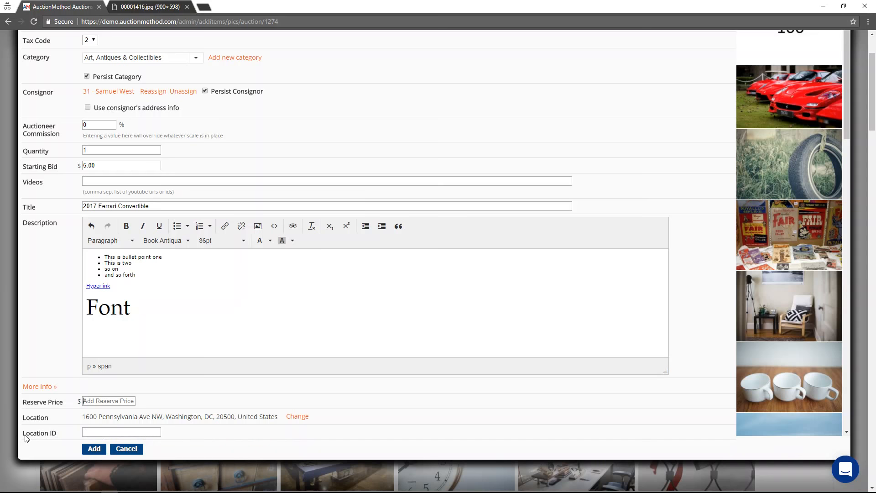
{"action": "left_click", "coordinate": [94, 448]}
- Start a new lot from the picture showing number 101 and title it "This is an awesome tiny house project rock on!!!"
{"action": "scroll", "coordinate": [230, 317], "scroll_direction": "down", "scroll_amount": 1}
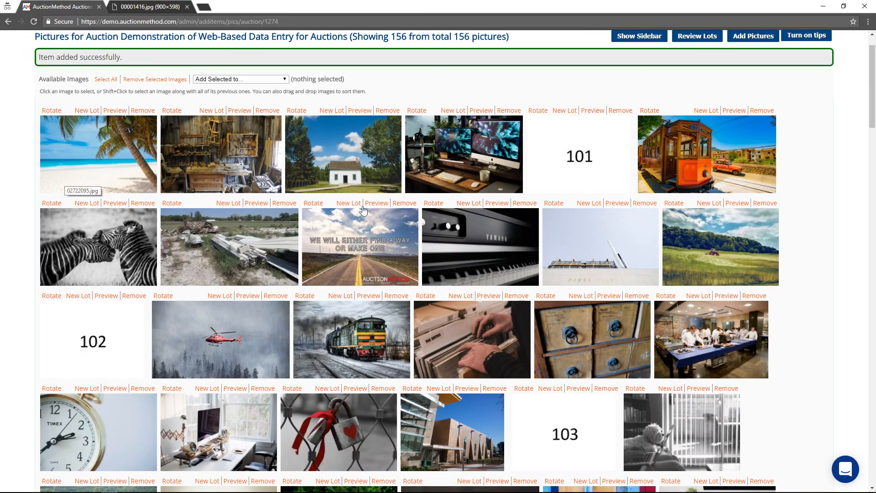
{"action": "left_click", "coordinate": [564, 111]}
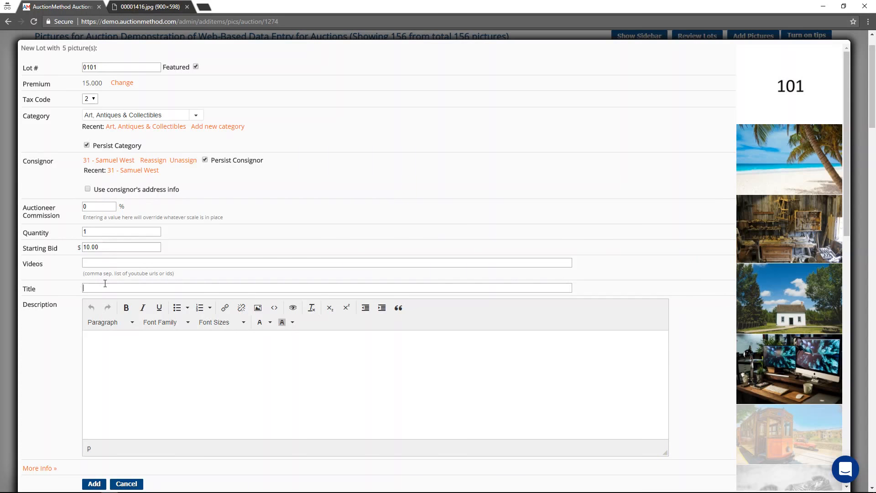
{"action": "left_click", "coordinate": [160, 287]}
{"action": "type", "text": "This is fa"}
{"action": "key", "text": "BackSpace"}
{"action": "key", "text": "BackSpace"}
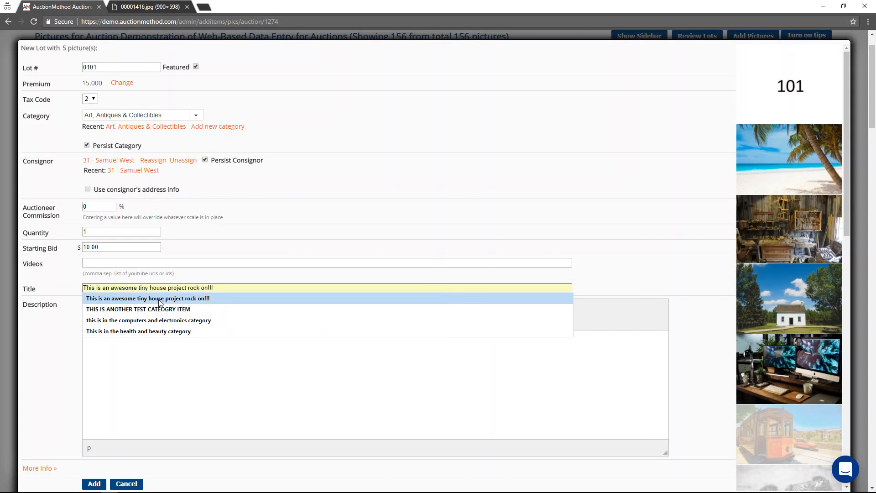
{"action": "left_click", "coordinate": [160, 299]}
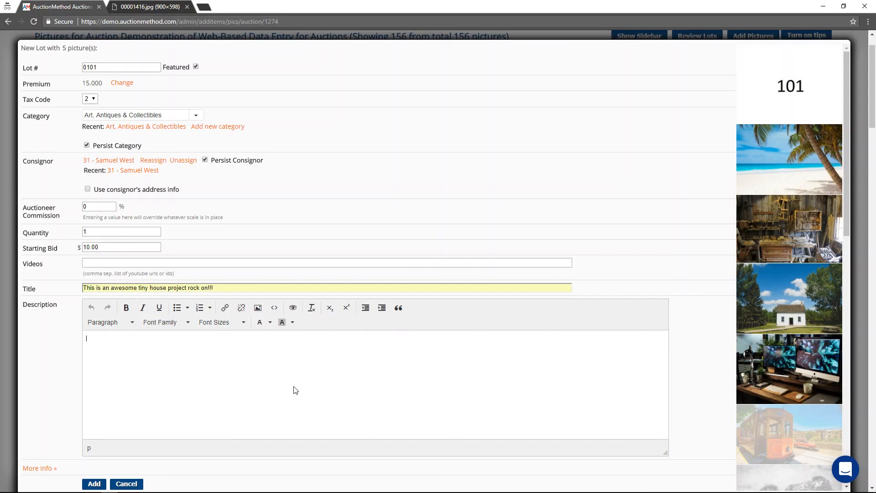
- Enter "This is a description" as the lot's description and add the lot to the auction
{"action": "type", "text": "This is a description"}
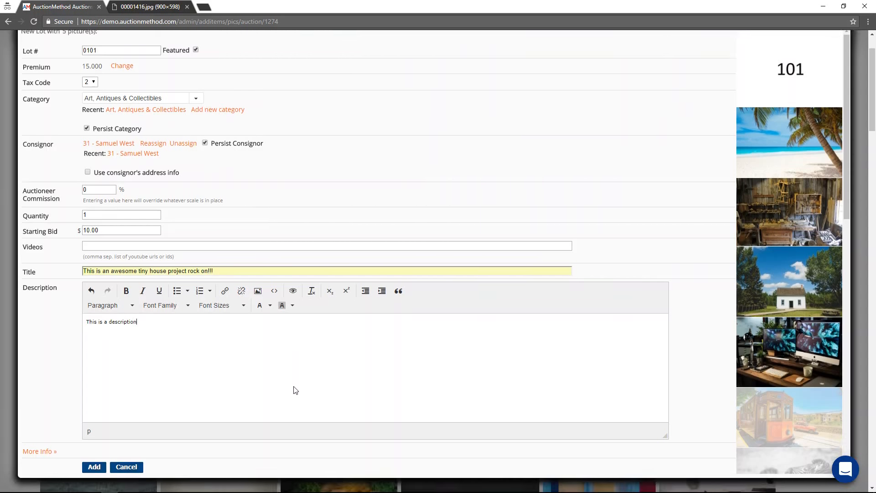
{"action": "scroll", "coordinate": [295, 390], "scroll_direction": "down", "scroll_amount": 1}
{"action": "left_click", "coordinate": [94, 438]}
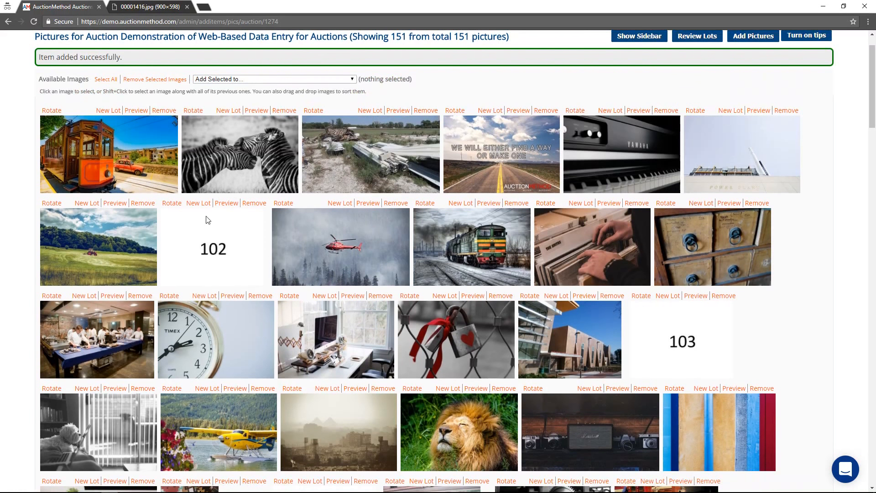
- Create lot 0102 from the picture showing number 102, title it "This is a super special lot", and add it
{"action": "left_click", "coordinate": [200, 204]}
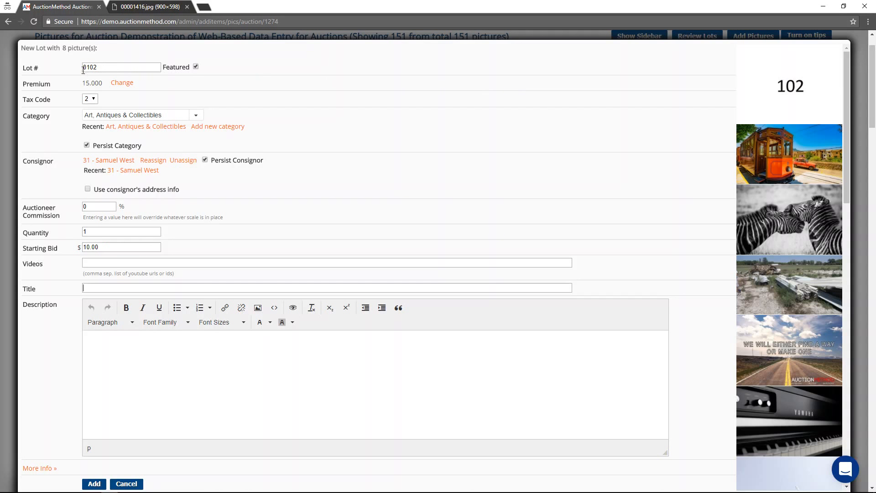
{"action": "left_click", "coordinate": [100, 288]}
{"action": "type", "text": "This is"}
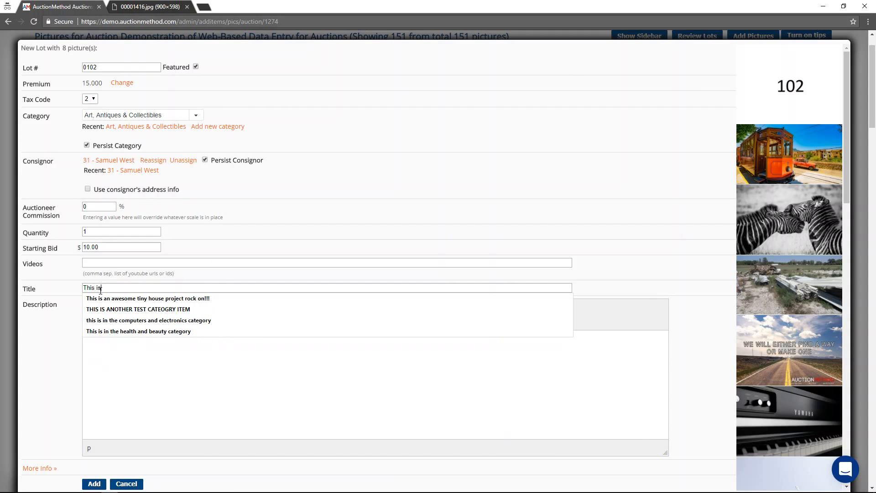
{"action": "type", "text": " a super special"}
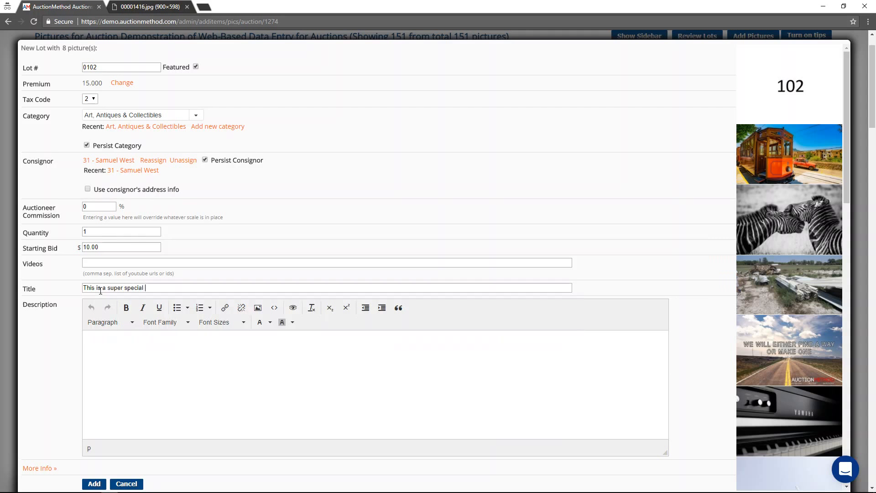
{"action": "type", "text": "PECIAL!!!"}
{"action": "left_click", "coordinate": [96, 485]}
- Create lot 0103 from the picture showing 103, titled "Helicopter in the Sky" with filler text as its description, and add it
{"action": "left_click", "coordinate": [430, 203]}
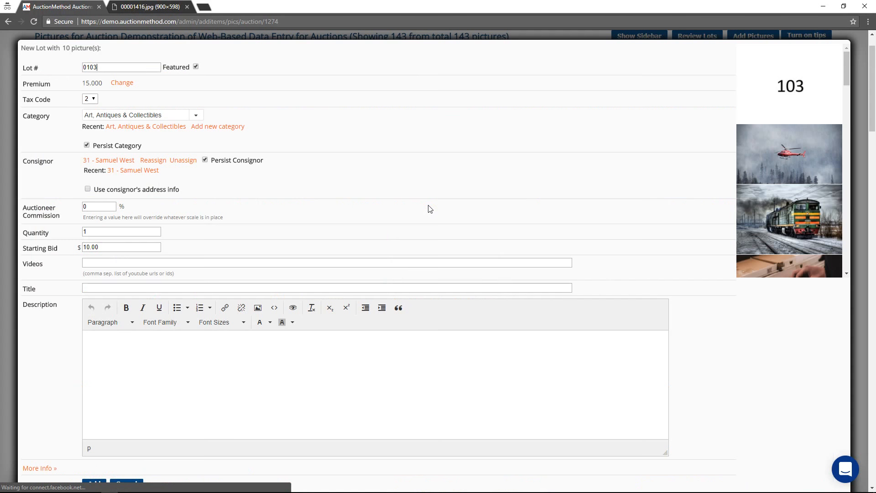
{"action": "left_click", "coordinate": [124, 288]}
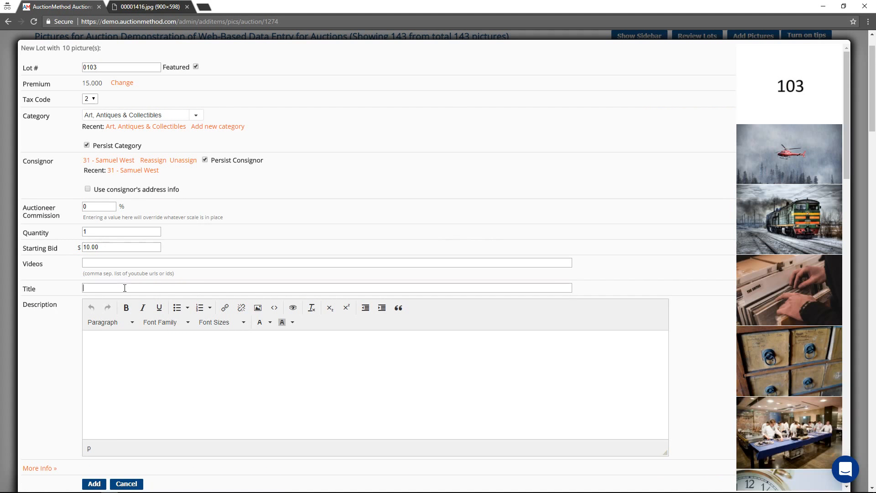
{"action": "type", "text": "Helicopter in the Skdfasfasdfa;lkdfja;sdlfkajsd;flkjsadf"}
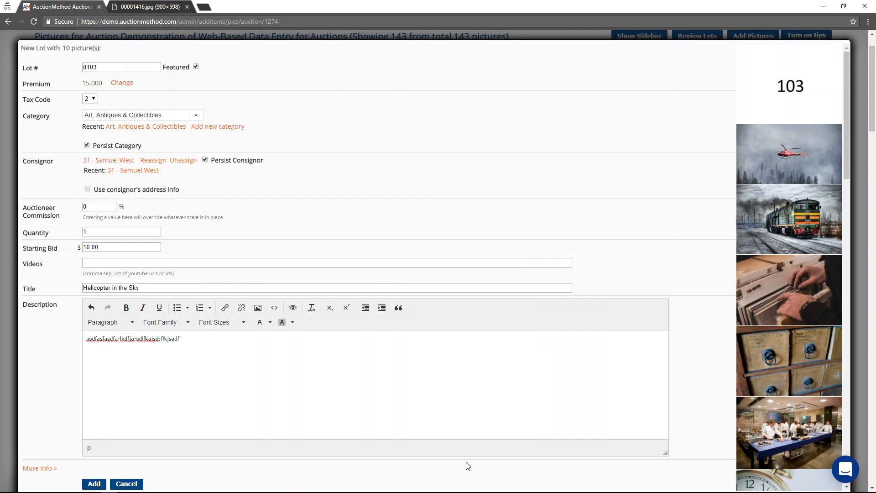
{"action": "scroll", "coordinate": [468, 465], "scroll_direction": "down", "scroll_amount": 2}
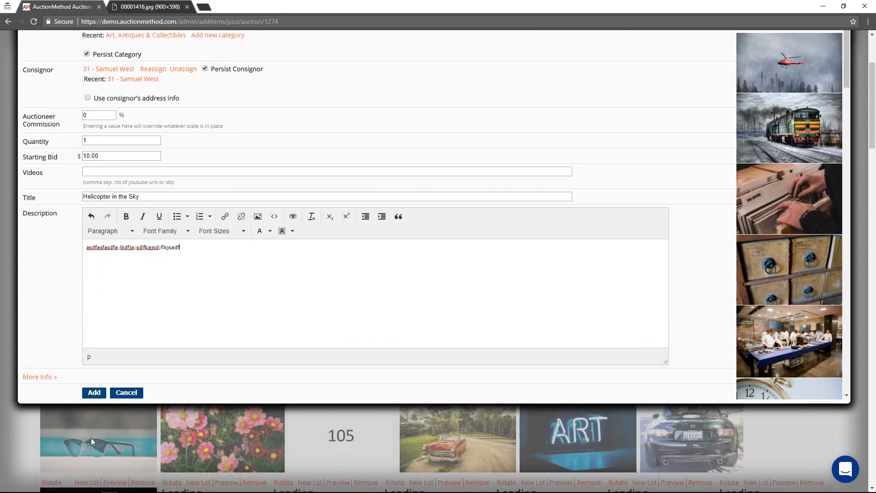
{"action": "left_click", "coordinate": [90, 395]}
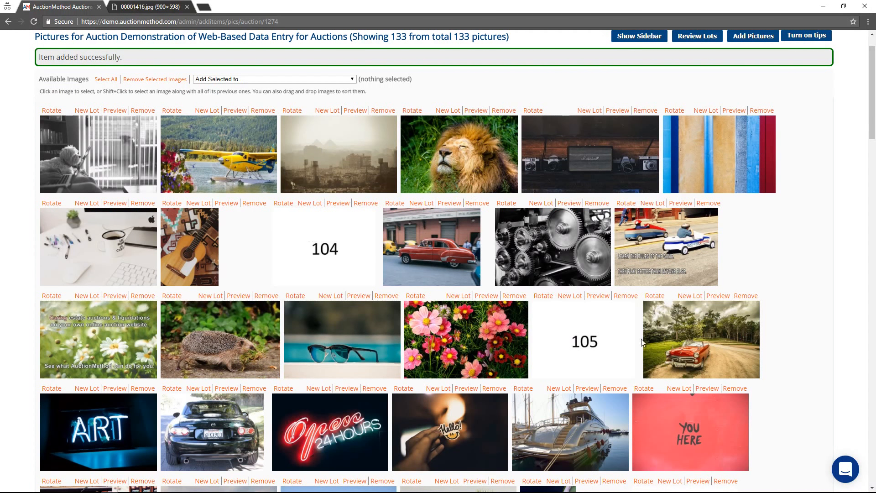
- Start a new lot from the last picture, showing number 115, and set its lot number to 0115
{"action": "left_click_drag", "start_coordinate": [873, 137], "coordinate": [873, 347]}
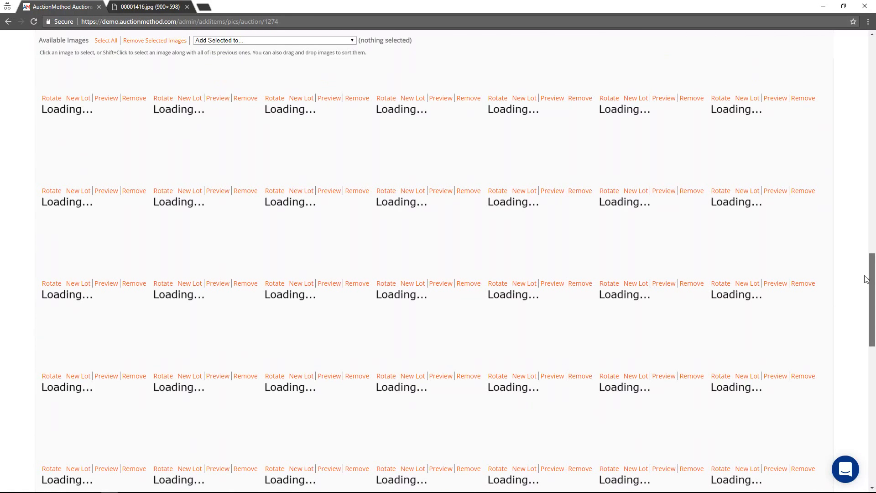
{"action": "scroll", "coordinate": [872, 305], "scroll_direction": "down", "scroll_amount": 7}
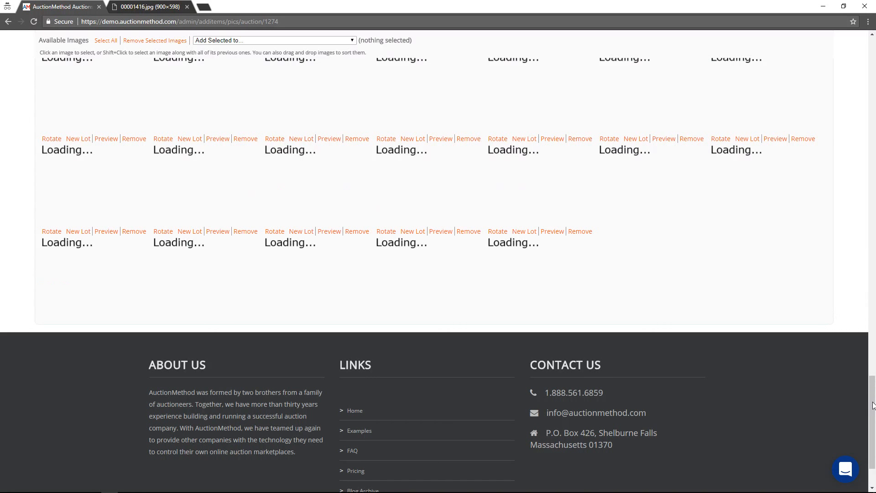
{"action": "scroll", "coordinate": [872, 405], "scroll_direction": "up", "scroll_amount": 5}
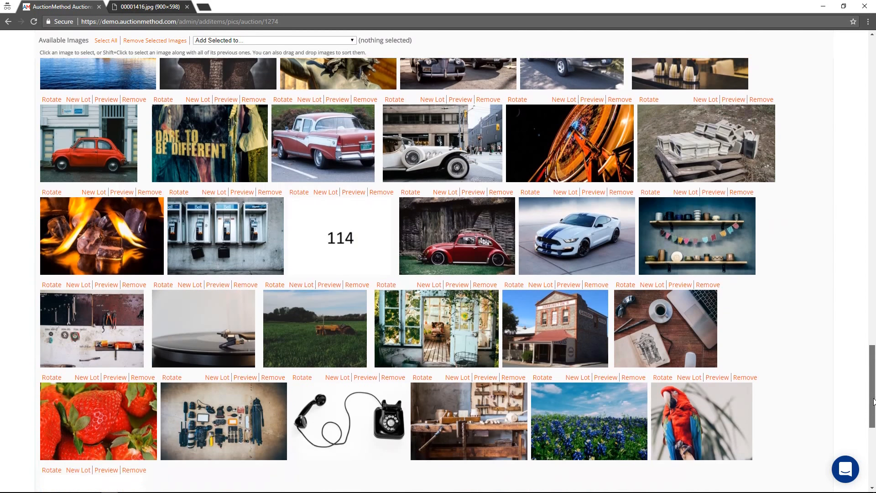
{"action": "scroll", "coordinate": [873, 402], "scroll_direction": "down", "scroll_amount": 2}
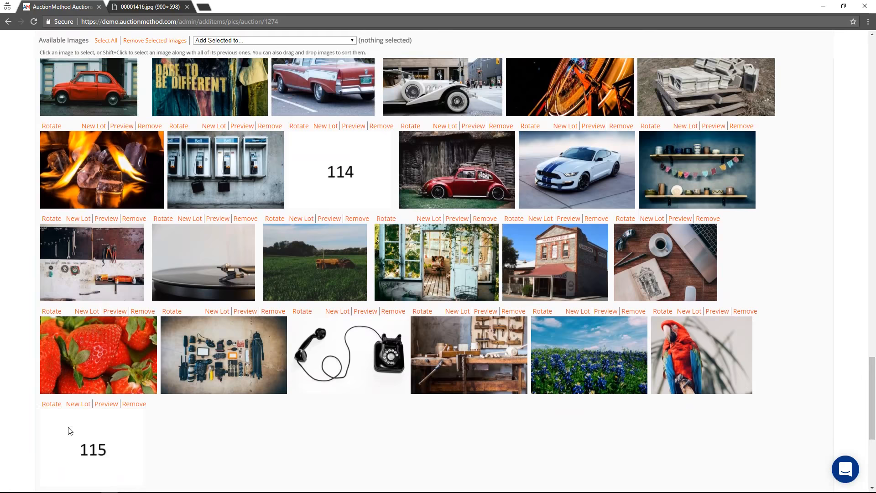
{"action": "left_click", "coordinate": [79, 406]}
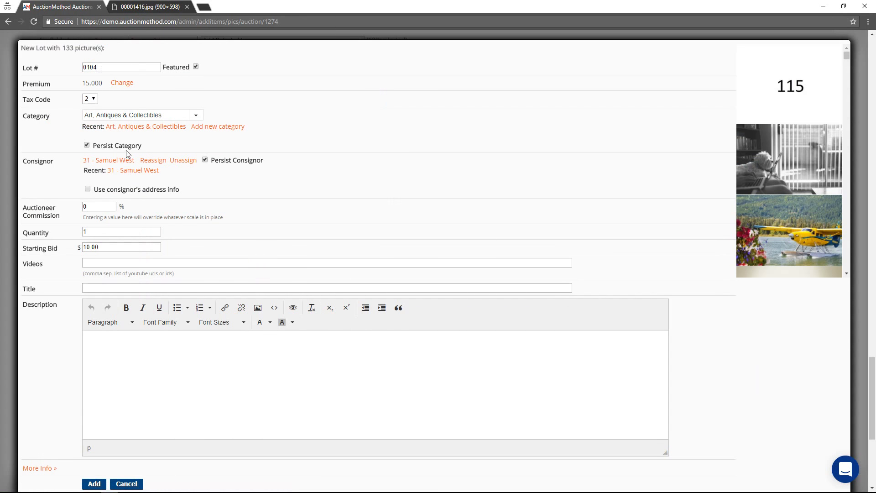
{"action": "left_click_drag", "start_coordinate": [109, 68], "coordinate": [57, 70]}
{"action": "type", "text": "0115"}
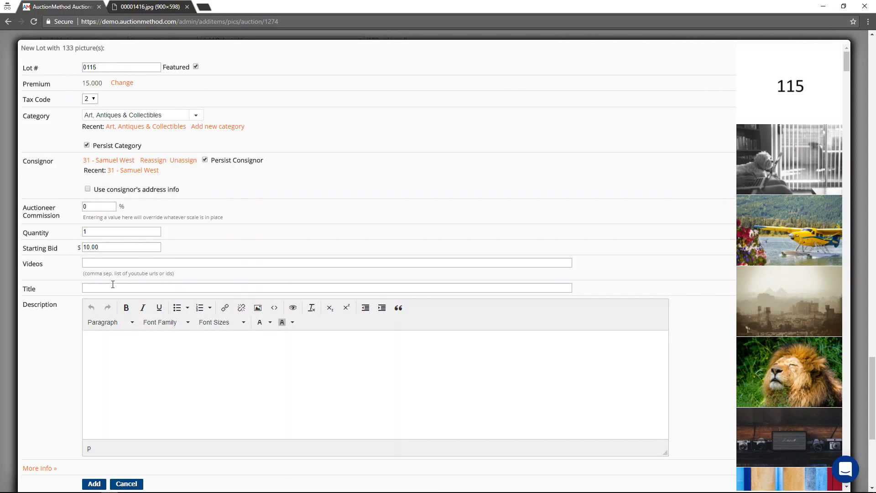
- Title the lot "The last lot with a lot of pictures", enter "asdfasdf" as its description, and add it
{"action": "type", "text": "Th"}
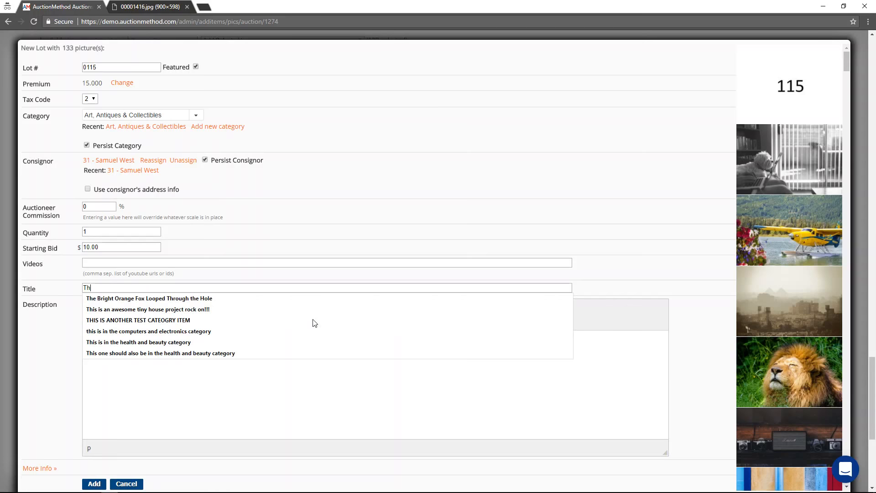
{"action": "type", "text": "e last lot with"}
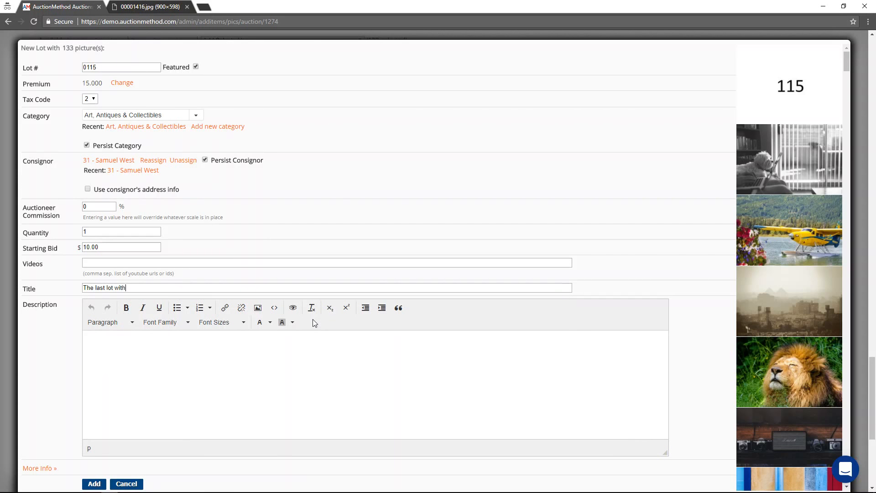
{"action": "type", "text": " a lot of pictures"}
{"action": "key", "text": "Tab"}
{"action": "type", "text": "asdfasdf"}
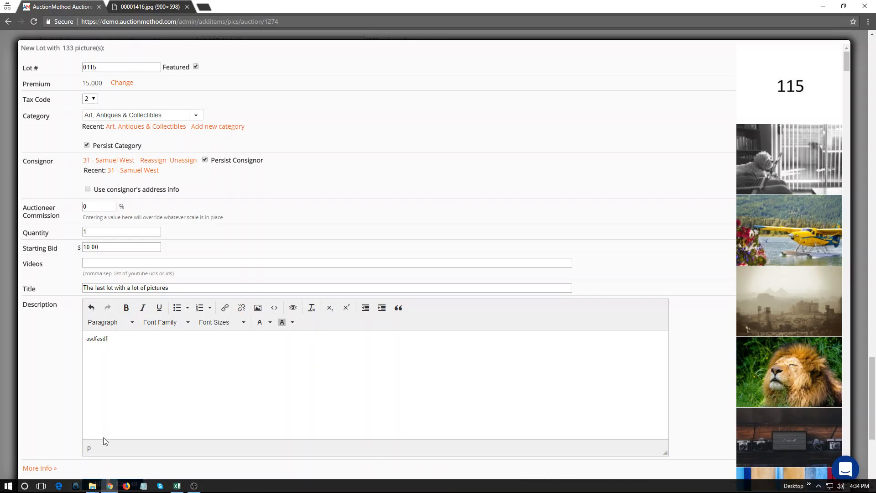
{"action": "scroll", "coordinate": [106, 425], "scroll_direction": "down", "scroll_amount": 1}
{"action": "left_click", "coordinate": [95, 438]}
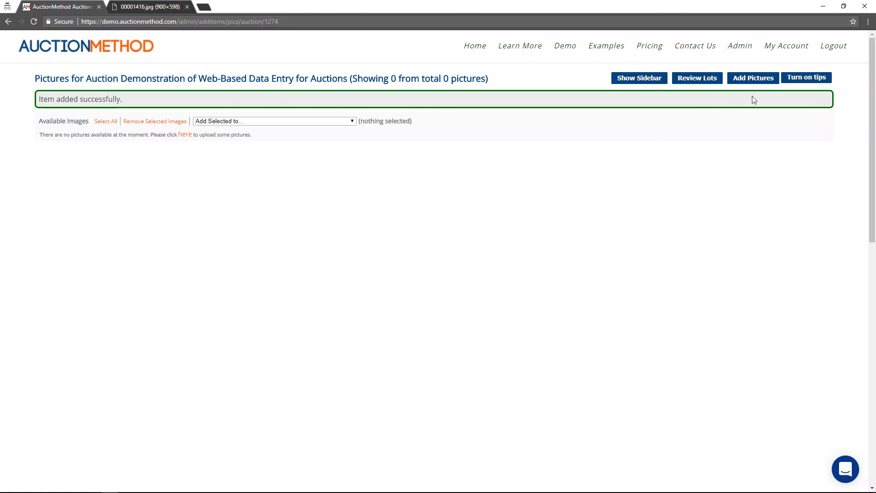
- Review the lots, change the 2017 Ferrari Convertible's lot number to 0100, save it, and return to the lot list
{"action": "left_click", "coordinate": [697, 80]}
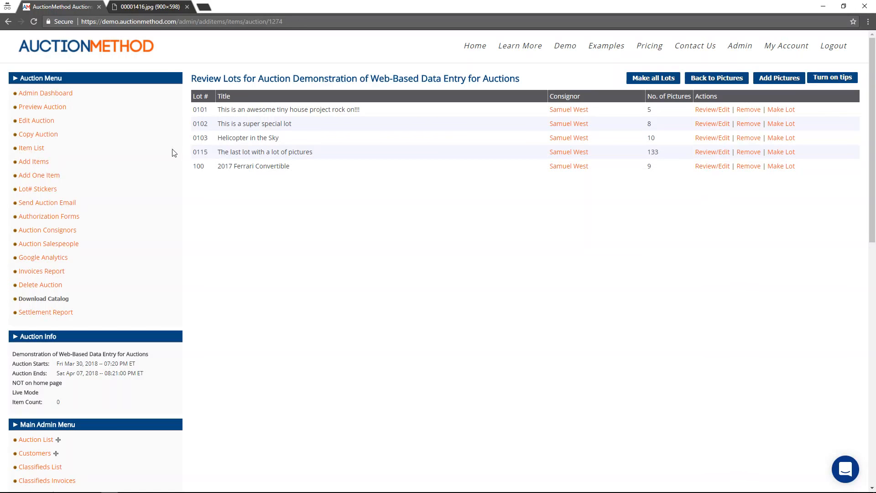
{"action": "left_click", "coordinate": [713, 166]}
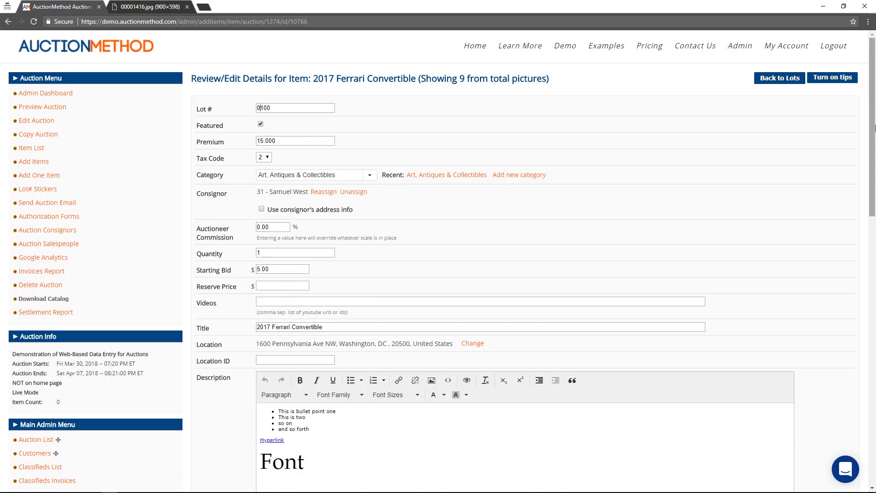
{"action": "left_click_drag", "start_coordinate": [874, 129], "coordinate": [874, 275]}
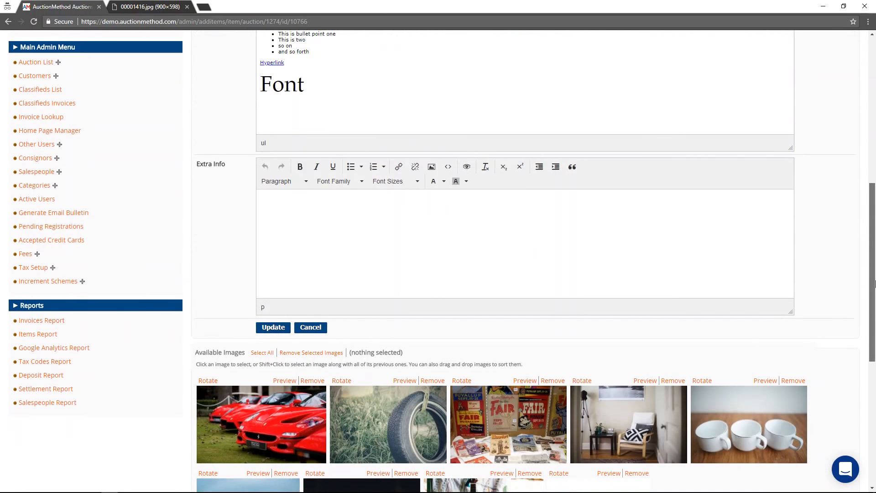
{"action": "left_click", "coordinate": [276, 327]}
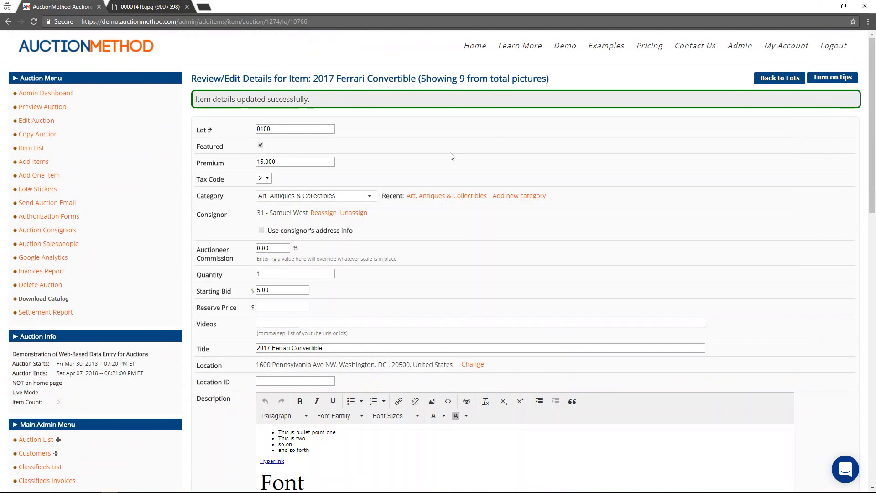
{"action": "left_click", "coordinate": [779, 78]}
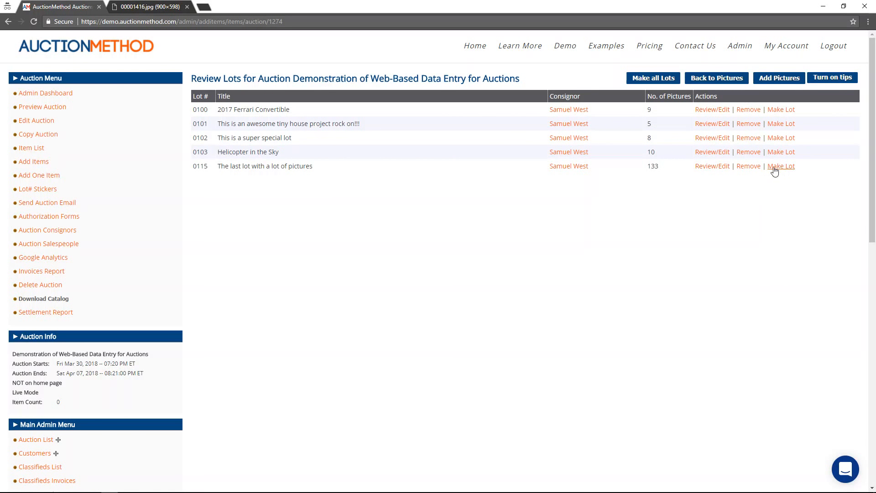
- Make all the reviewed lots in the auction and open the auction preview
{"action": "left_click", "coordinate": [652, 80]}
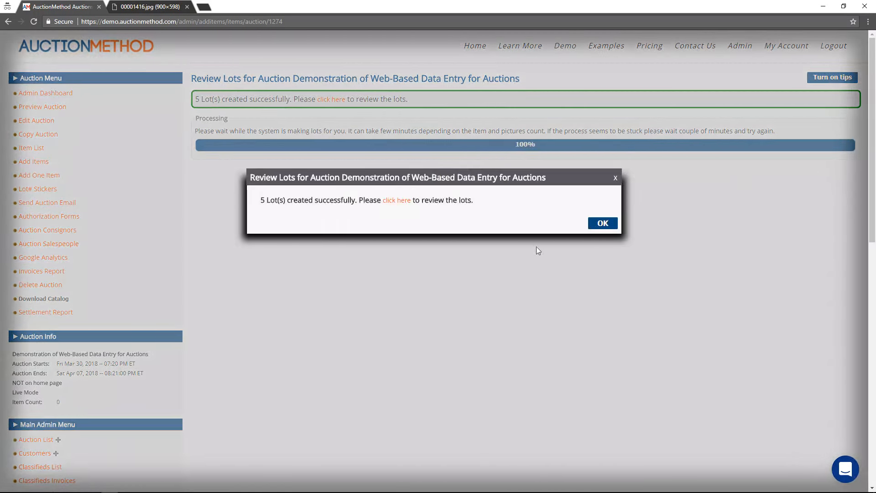
{"action": "left_click", "coordinate": [602, 223]}
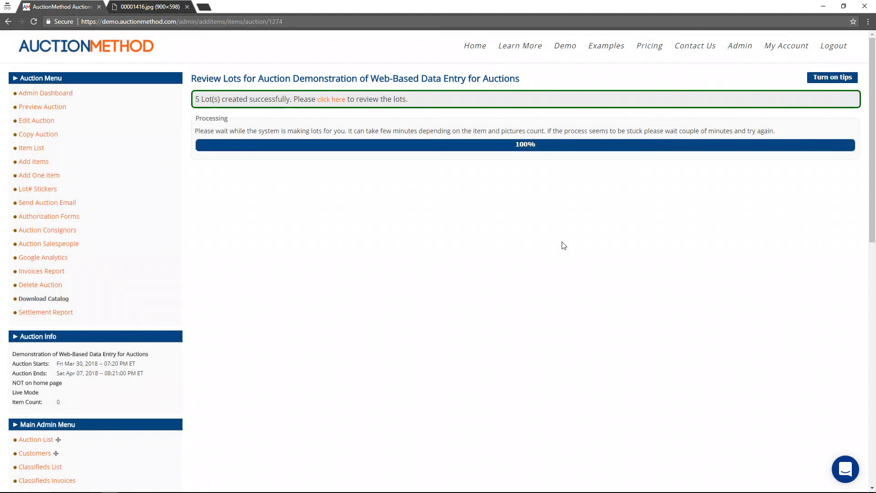
{"action": "left_click", "coordinate": [36, 108]}
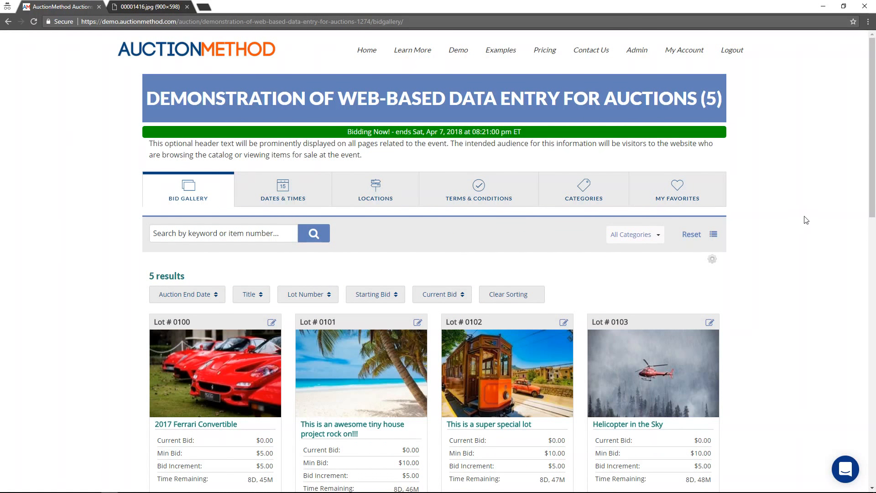
- Open lot 0100 from the bid gallery and examine its pictures, including the number 100 image, and its description
{"action": "left_click_drag", "start_coordinate": [874, 194], "coordinate": [874, 292]}
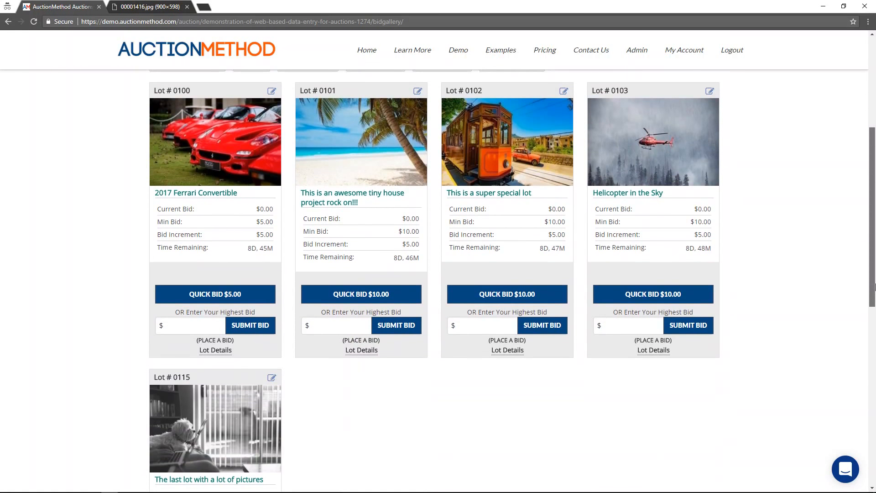
{"action": "left_click", "coordinate": [221, 149]}
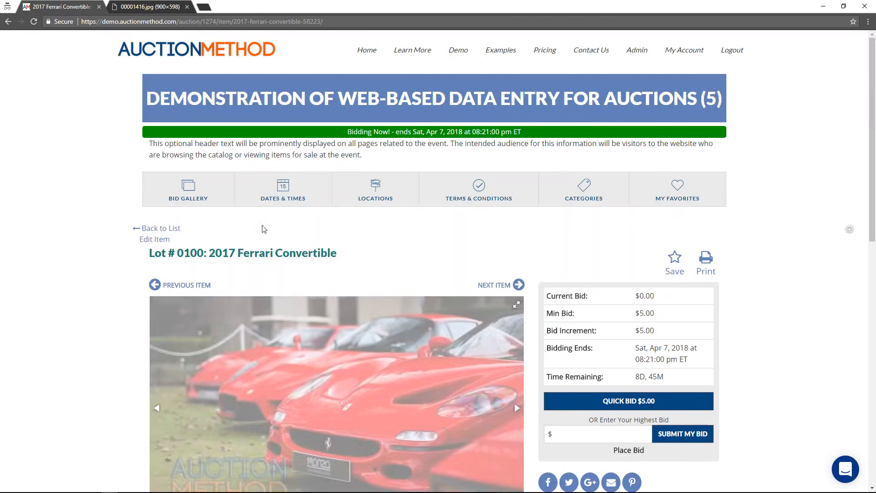
{"action": "scroll", "coordinate": [83, 366], "scroll_direction": "down", "scroll_amount": 3}
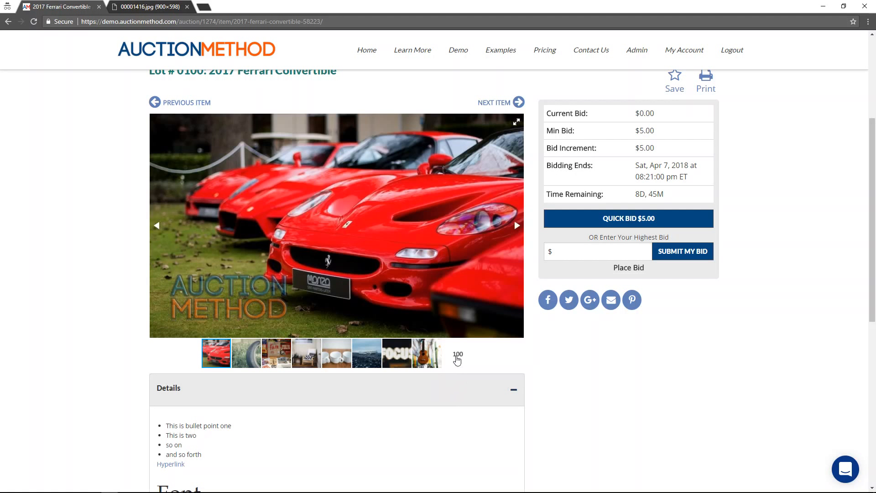
{"action": "left_click", "coordinate": [457, 360]}
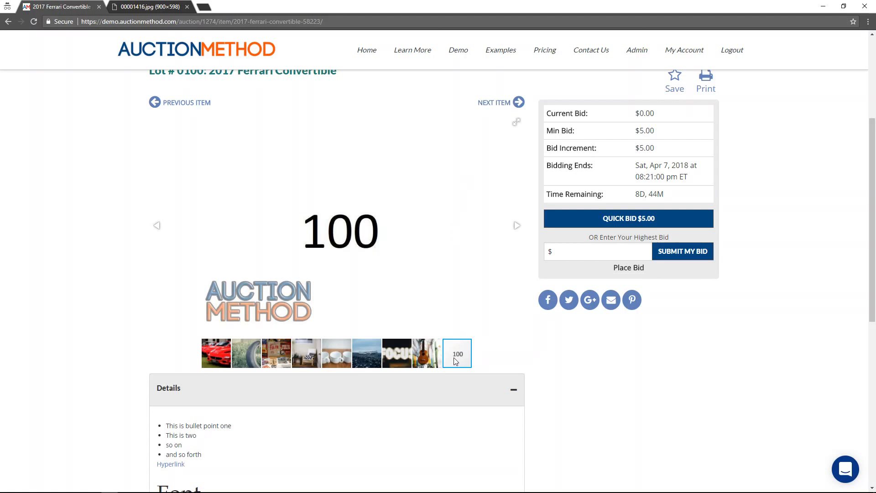
{"action": "left_click", "coordinate": [217, 357]}
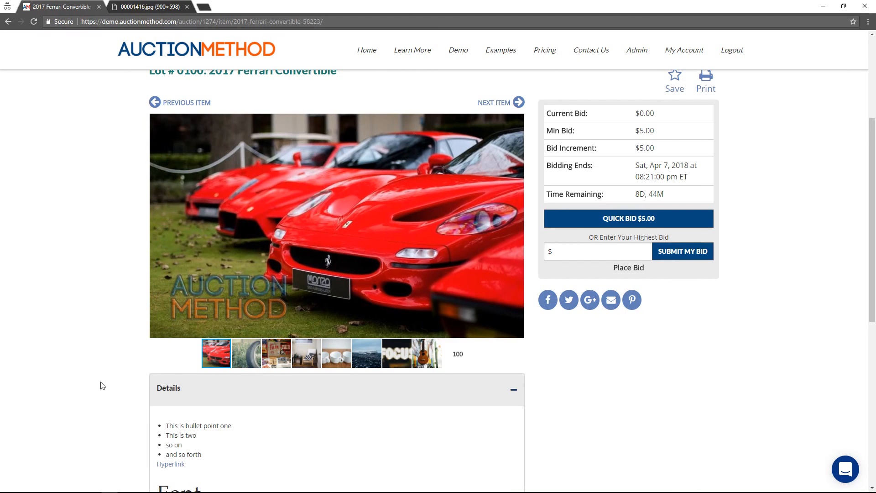
{"action": "scroll", "coordinate": [102, 384], "scroll_direction": "down", "scroll_amount": 3}
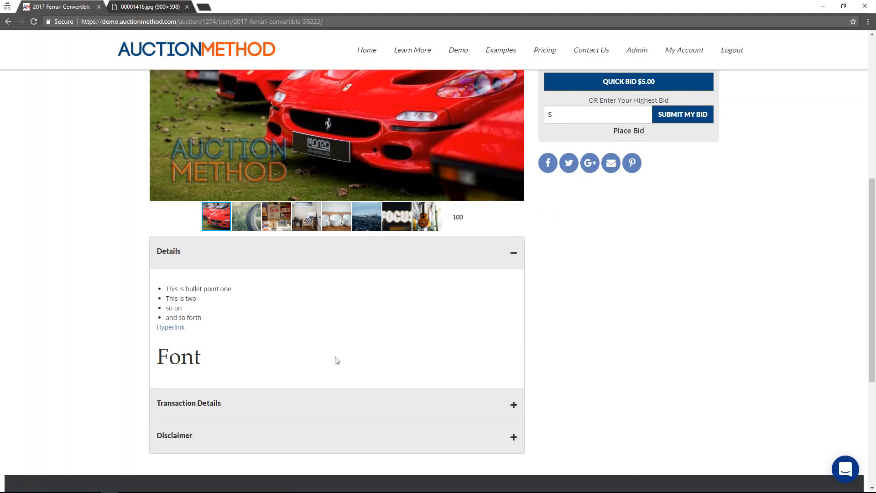
{"action": "scroll", "coordinate": [306, 340], "scroll_direction": "up", "scroll_amount": 4}
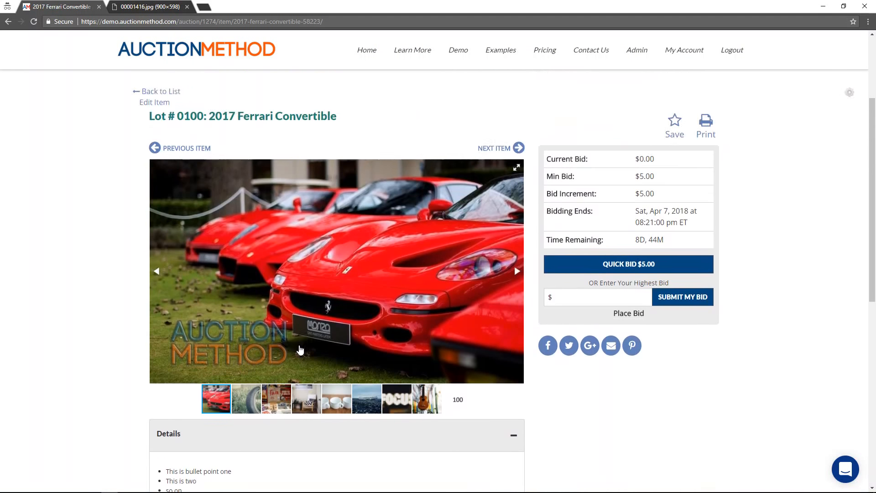